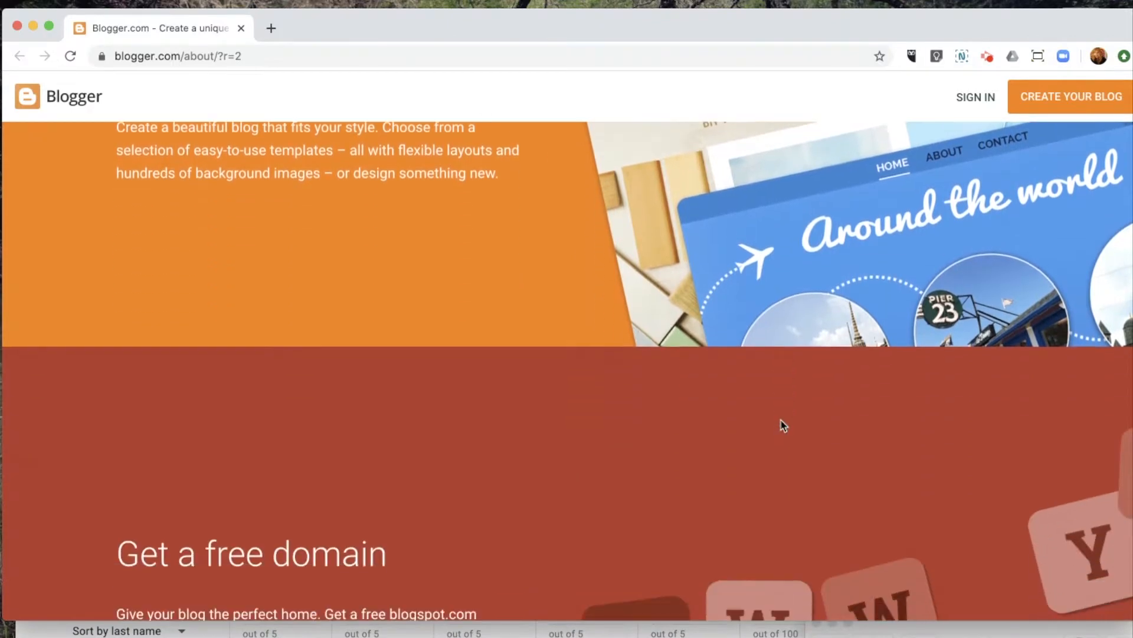
Step: Look over the Blogger landing page and sign in with the second Google account in the account chooser
scroll(781, 423, down, 8)
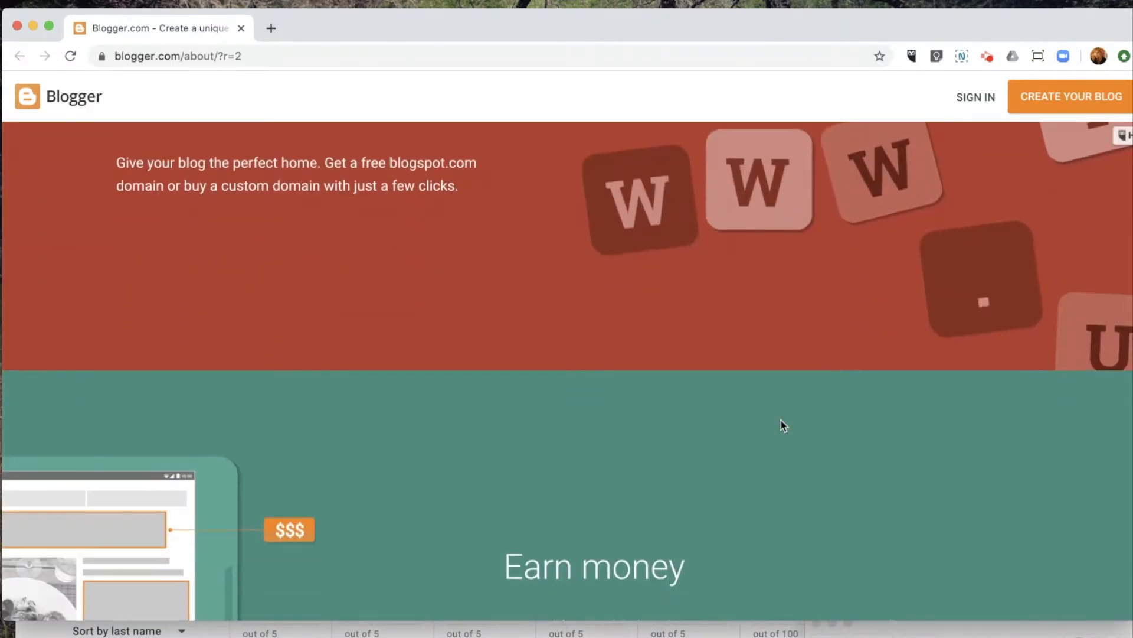
scroll(780, 423, down, 5)
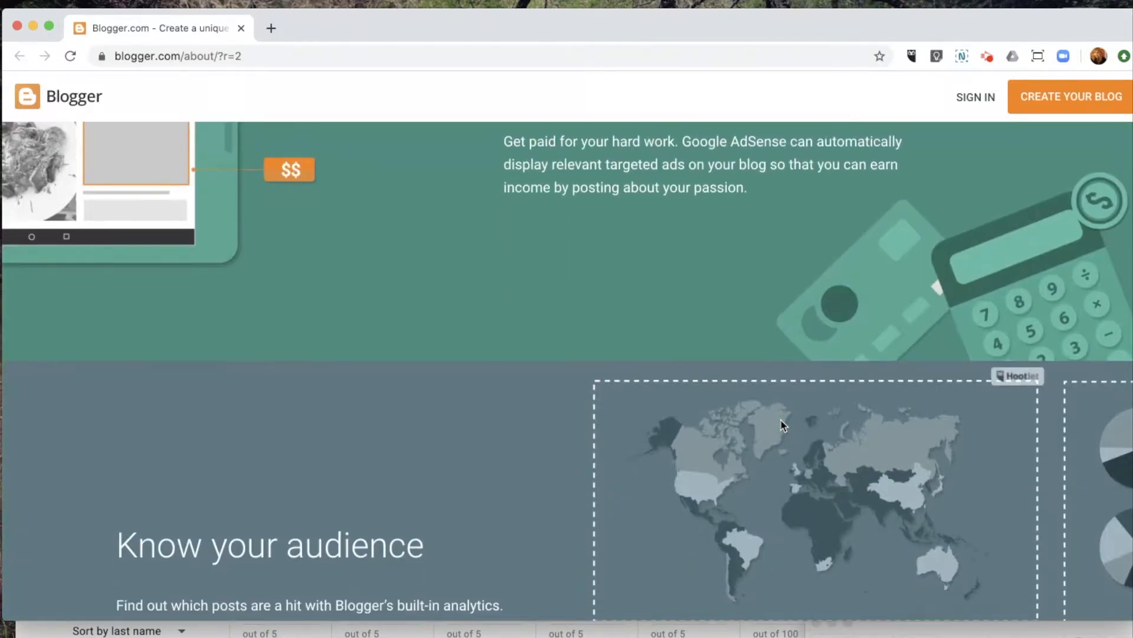
scroll(782, 425, up, 3)
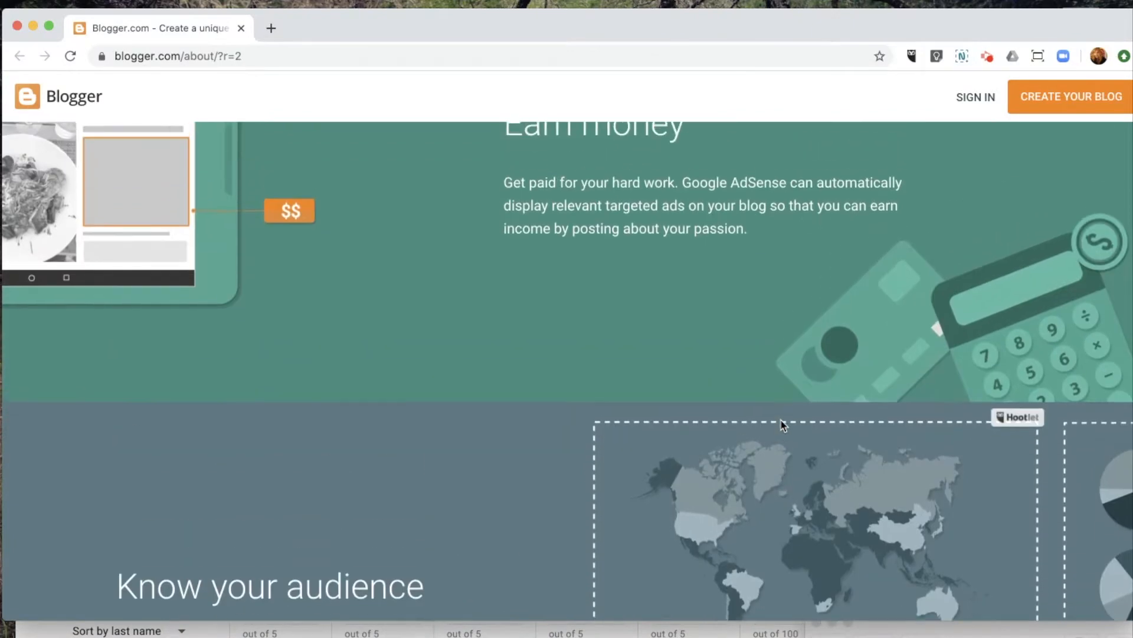
scroll(782, 425, down, 5)
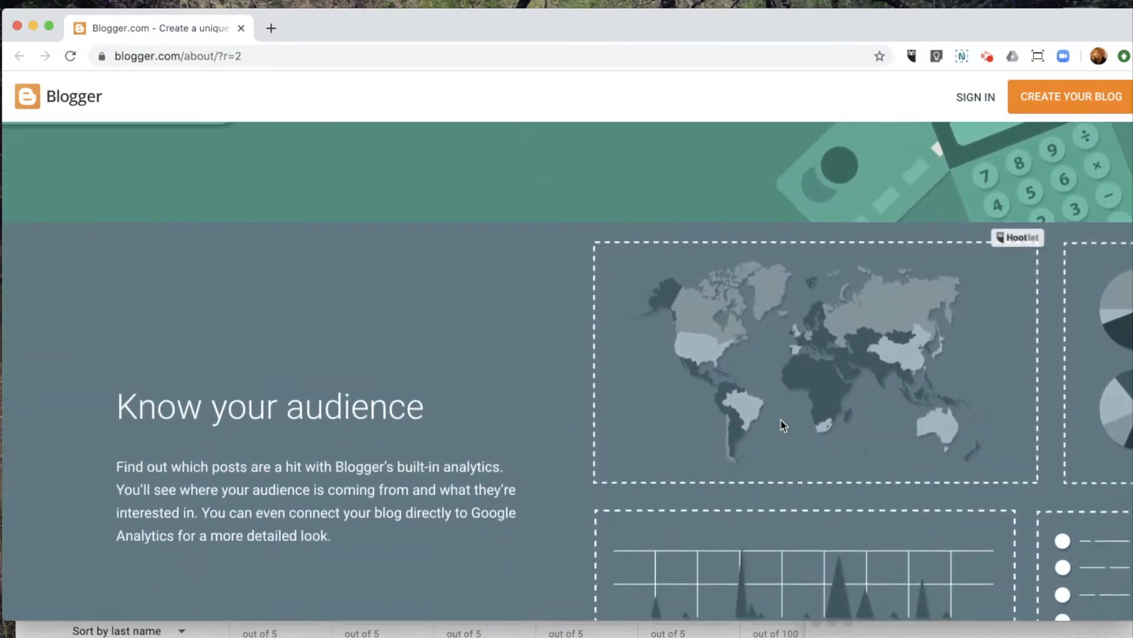
scroll(781, 420, up, 15)
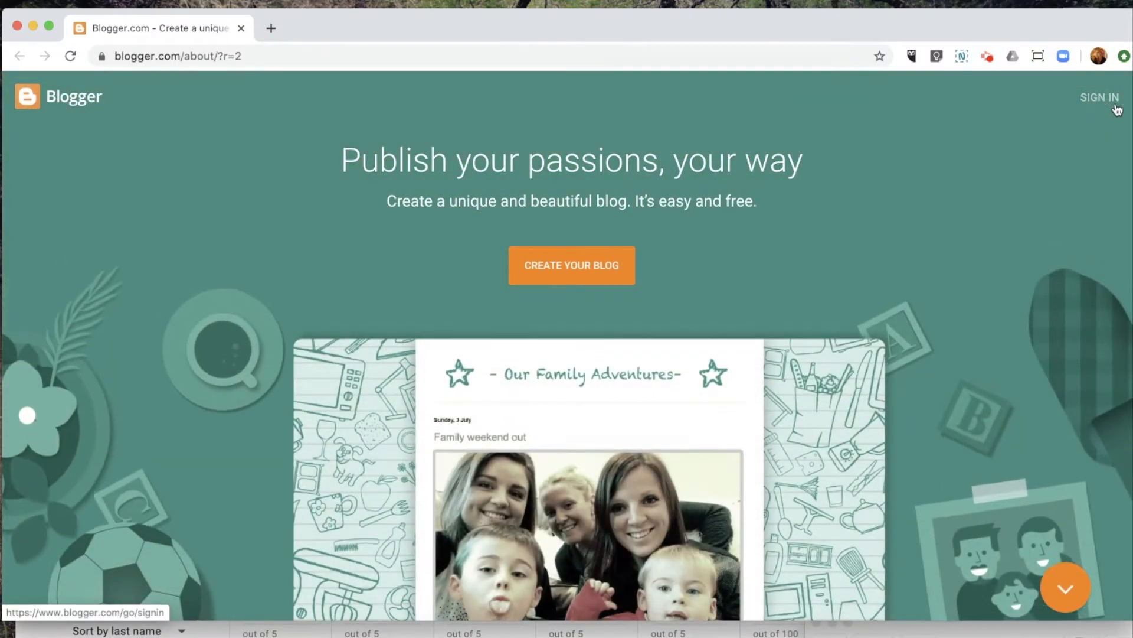
click(1116, 106)
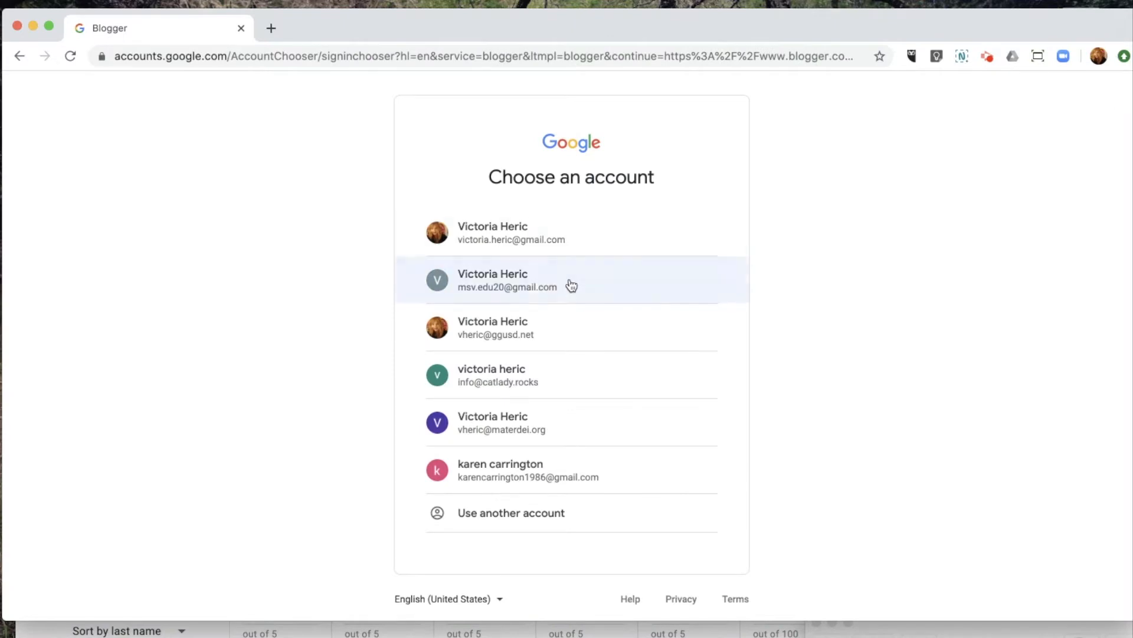
click(566, 285)
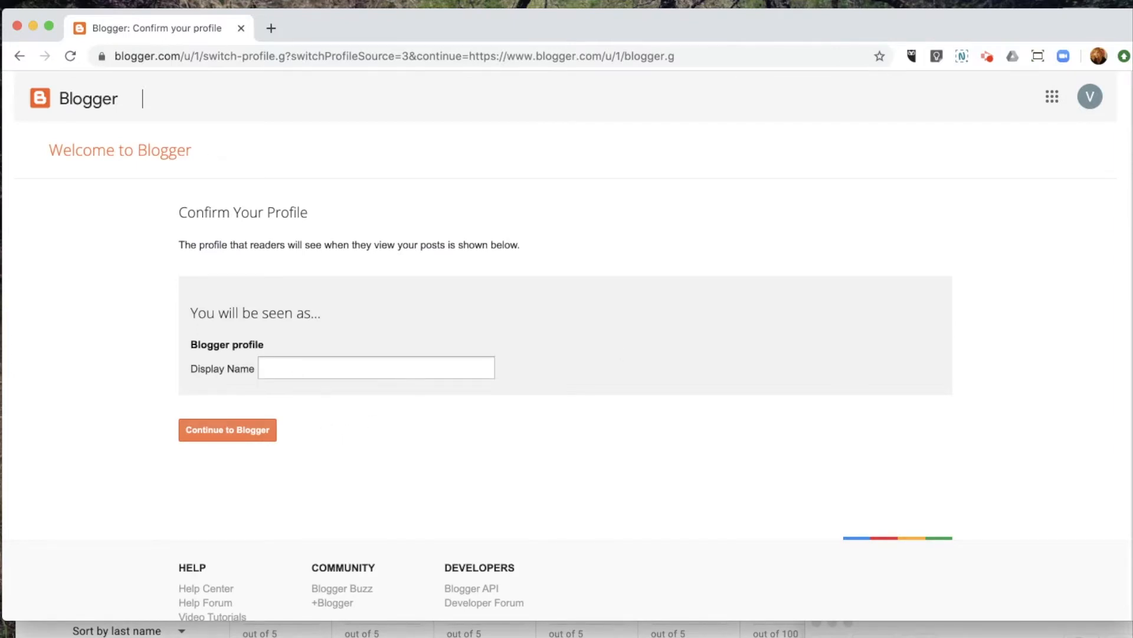
Step: Set the Blogger profile's display name to TaterTots and continue to Blogger
click(276, 374)
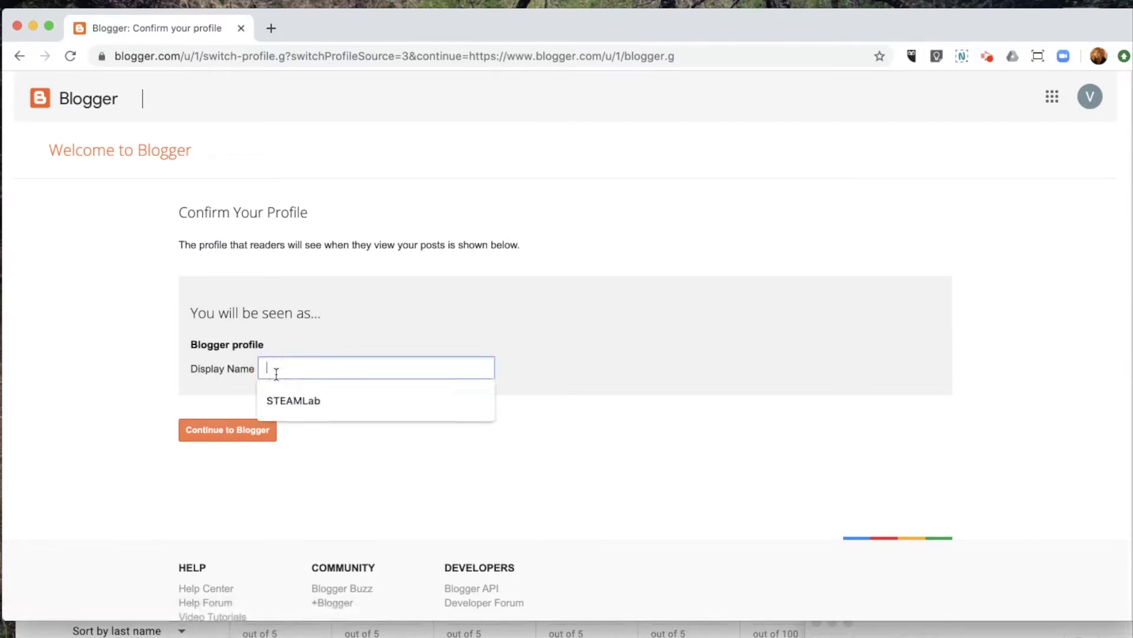
text(TaterTots)
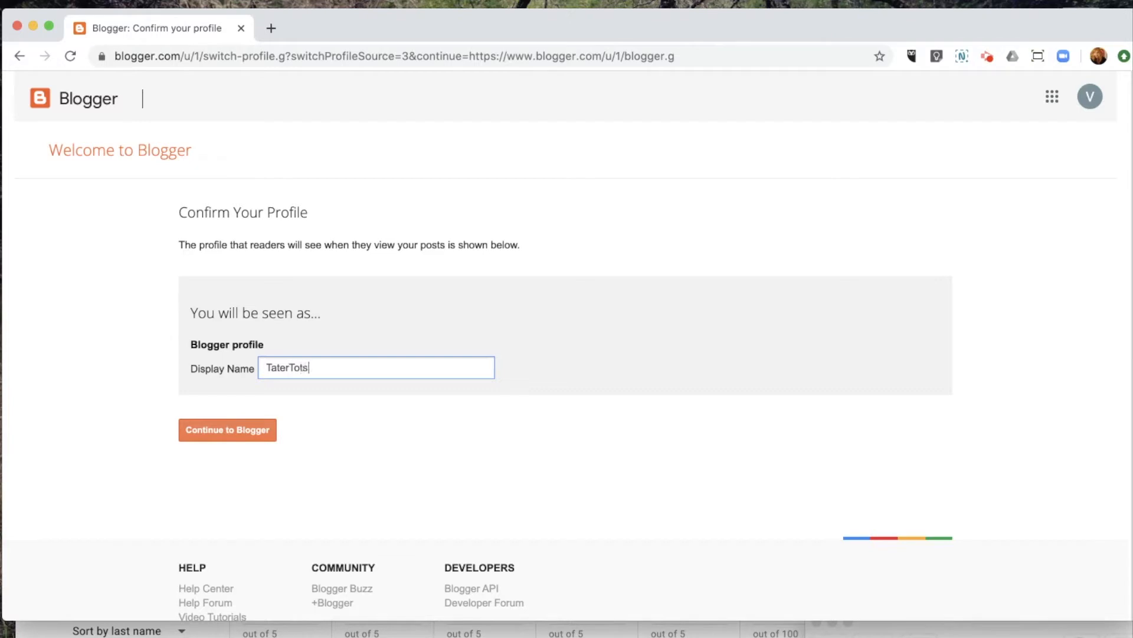
click(187, 432)
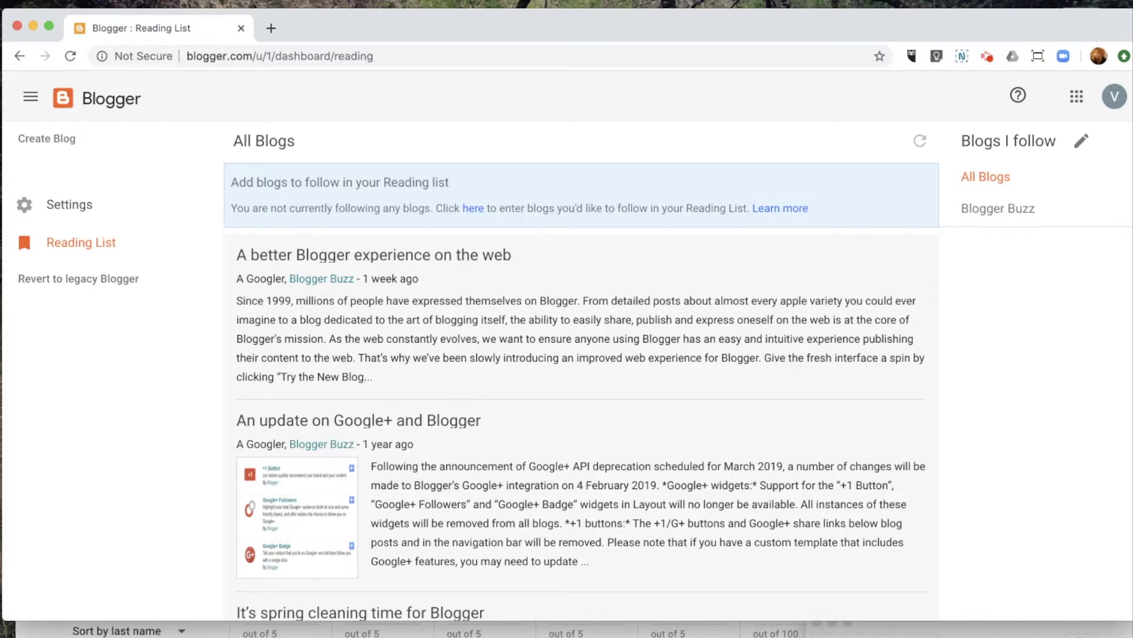
Step: Start a new blog titled "Tater Tots" and try the address TaterTots.blogspot.com
scroll(636, 378, down, 20)
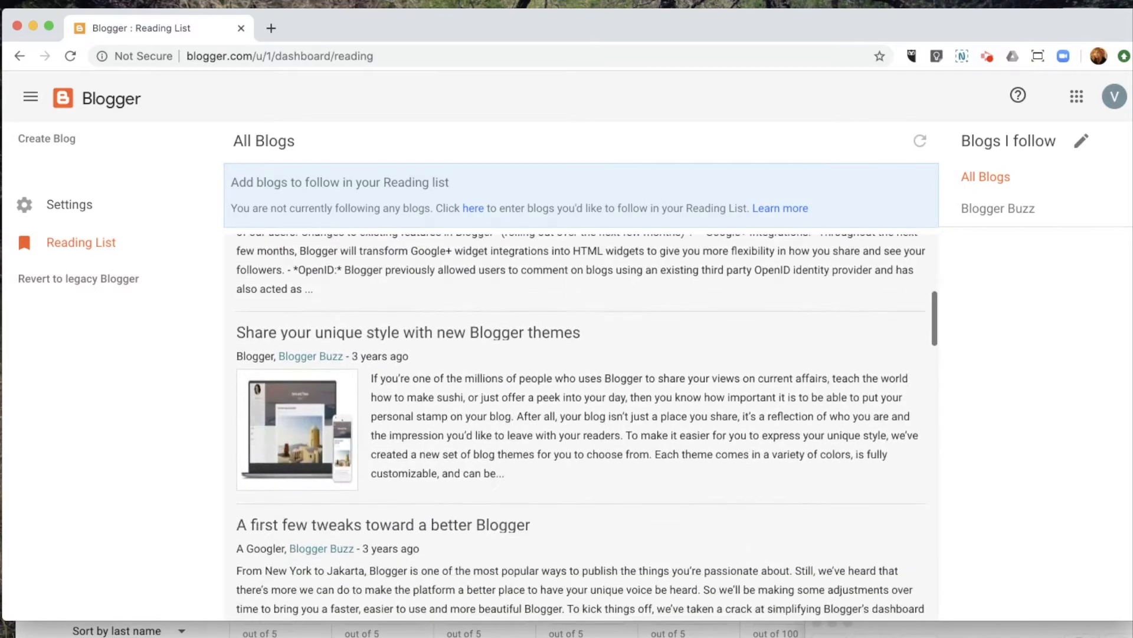
scroll(582, 378, down, 15)
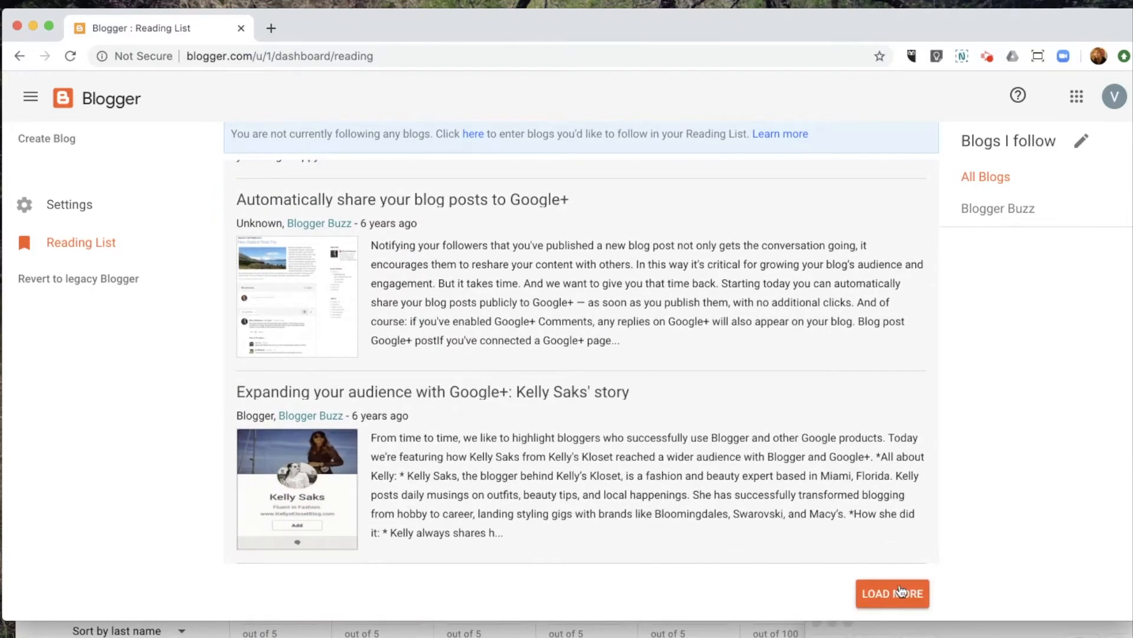
scroll(887, 387, up, 15)
scroll(599, 413, up, 5)
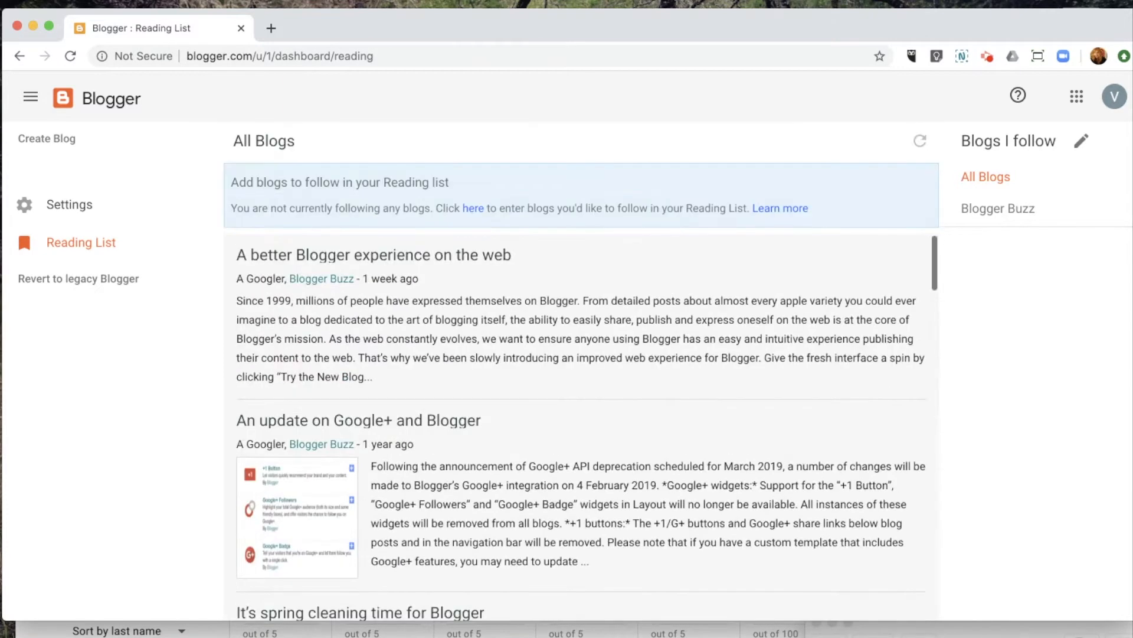
click(49, 139)
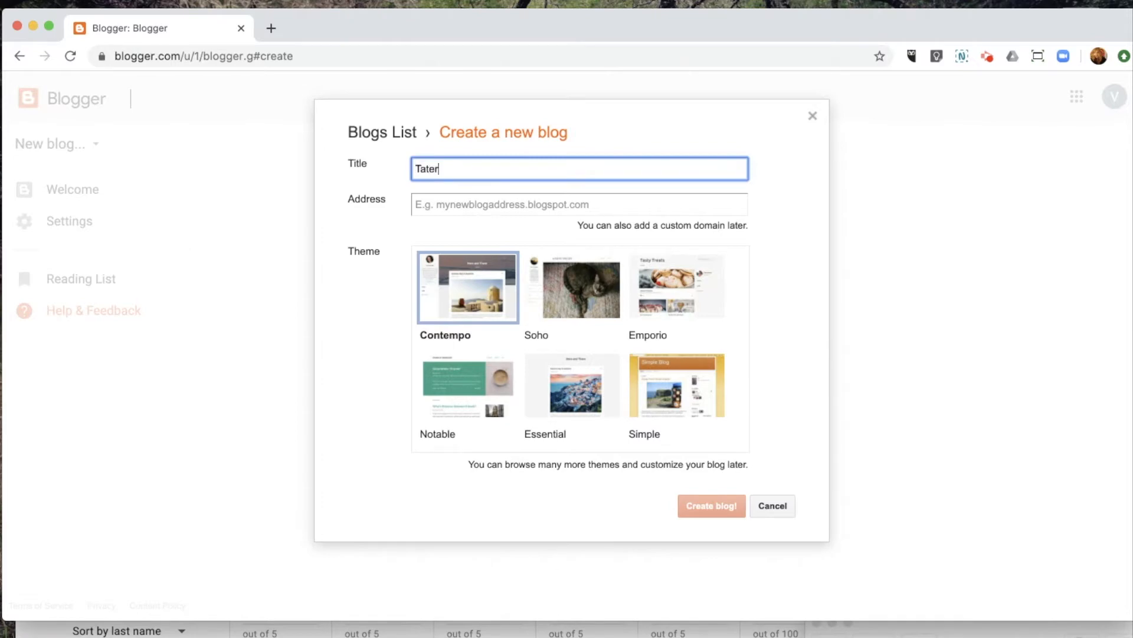
click(500, 204)
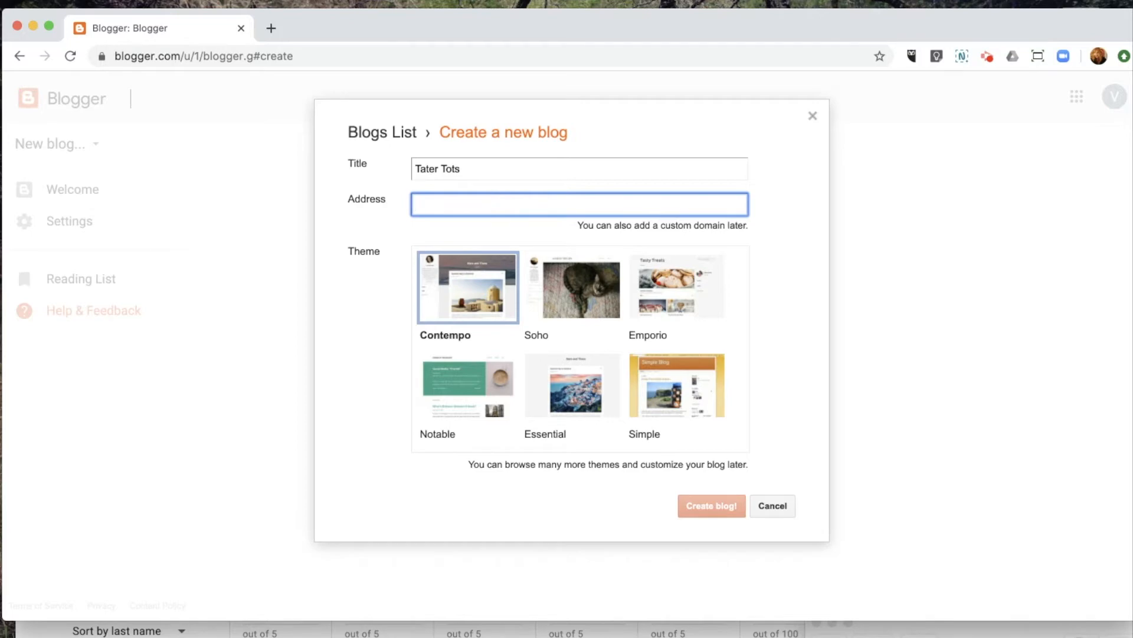
text(TaterTot)
key(BackSpace)
text(Tots)
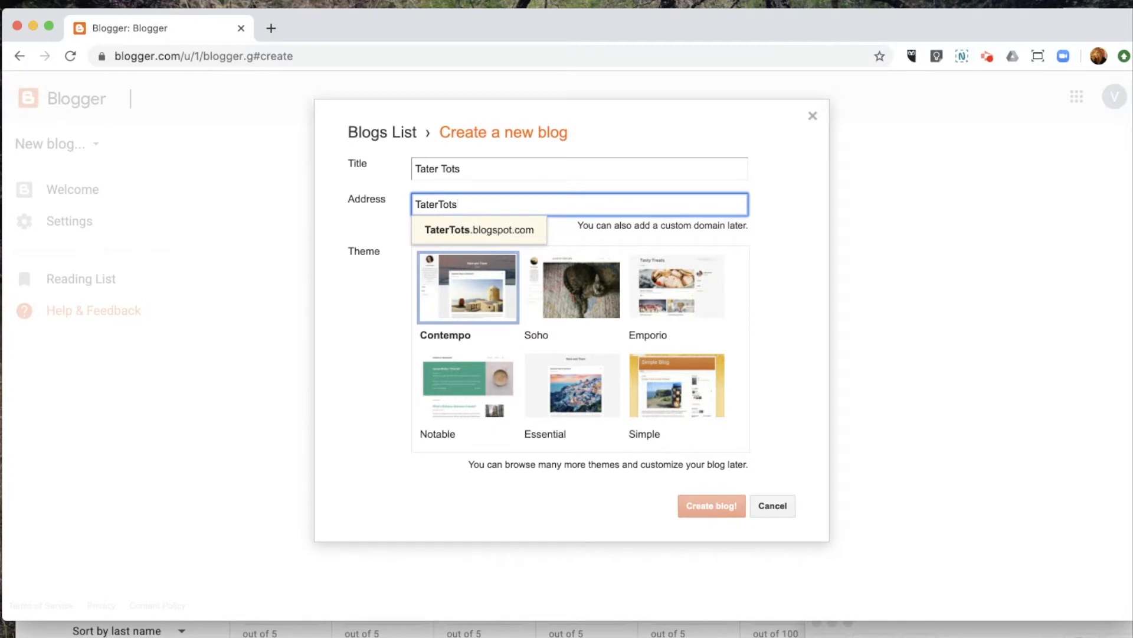
click(522, 232)
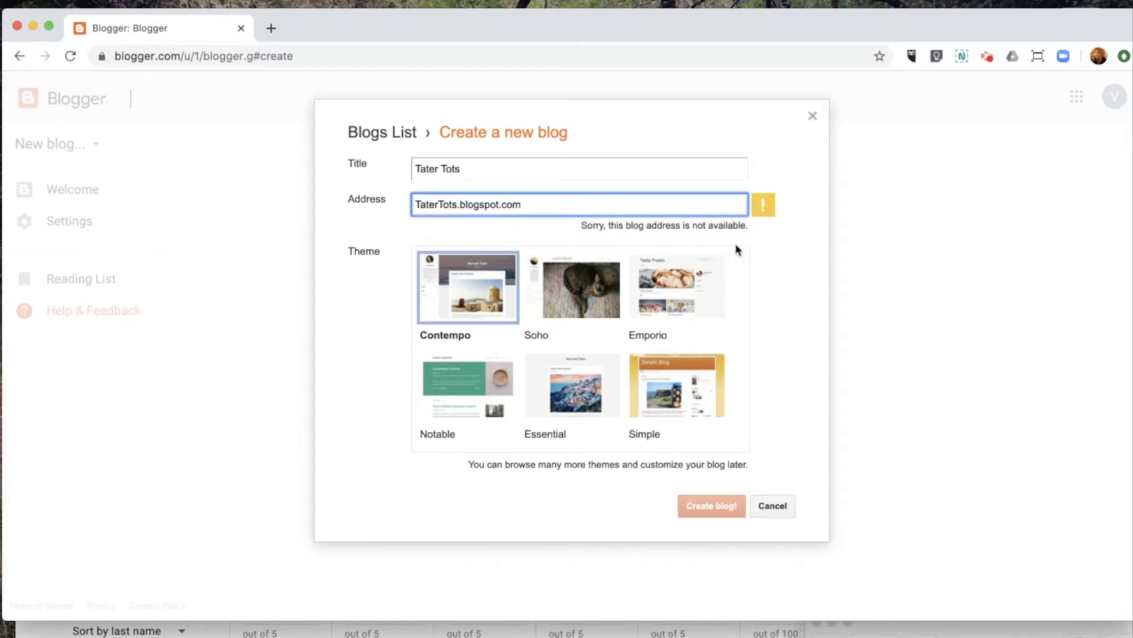
Step: Change the new blog's address to EducationalTaterTots.blogspot.com
click(457, 203)
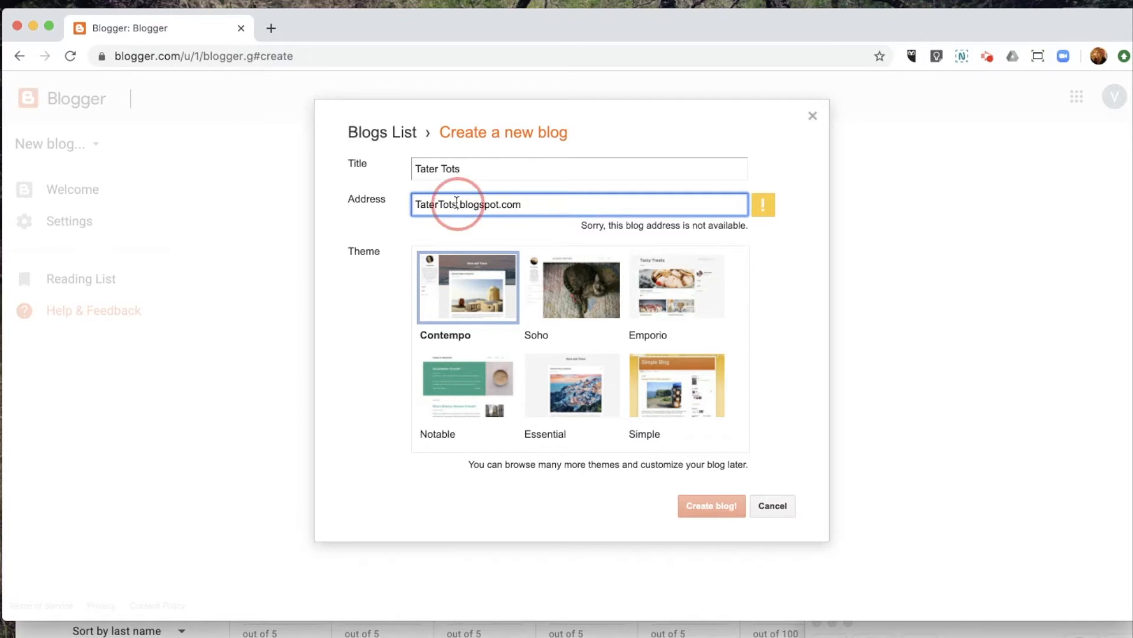
click(414, 202)
text(Educational)
click(486, 232)
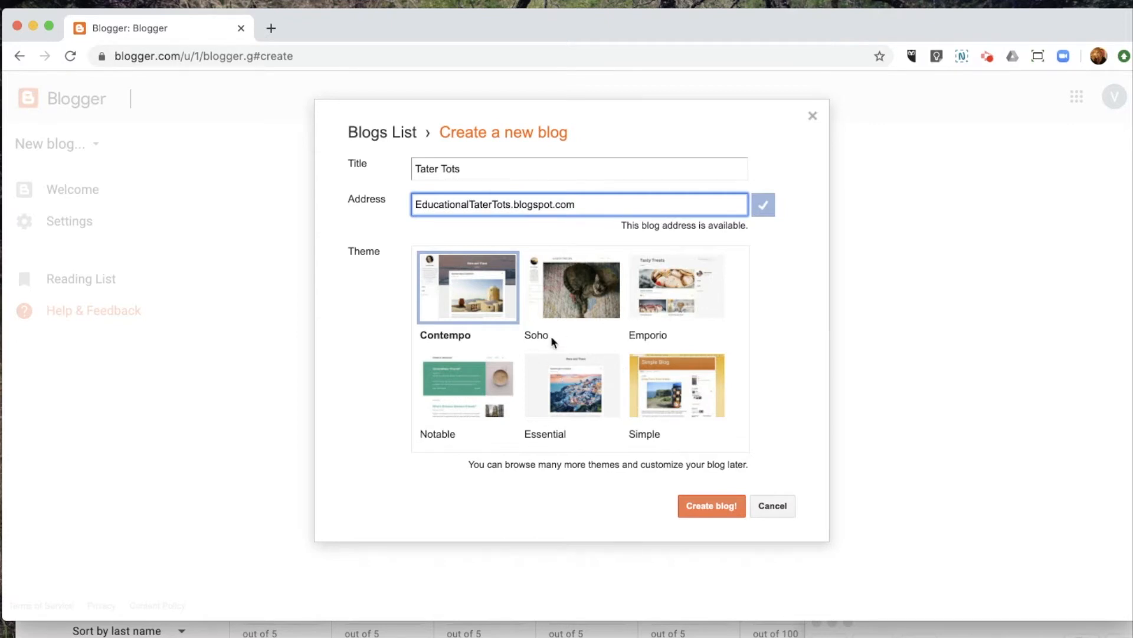
Step: Browse the available themes, choose Soho and create the blog
scroll(554, 341, down, 4)
scroll(580, 348, down, 4)
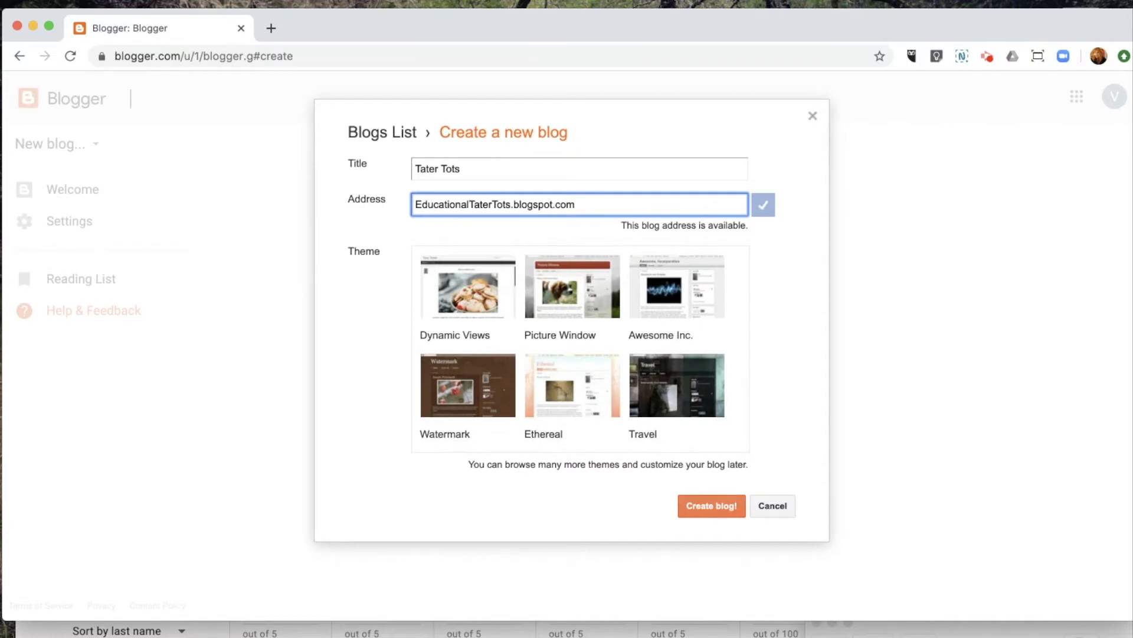
scroll(576, 401, up, 3)
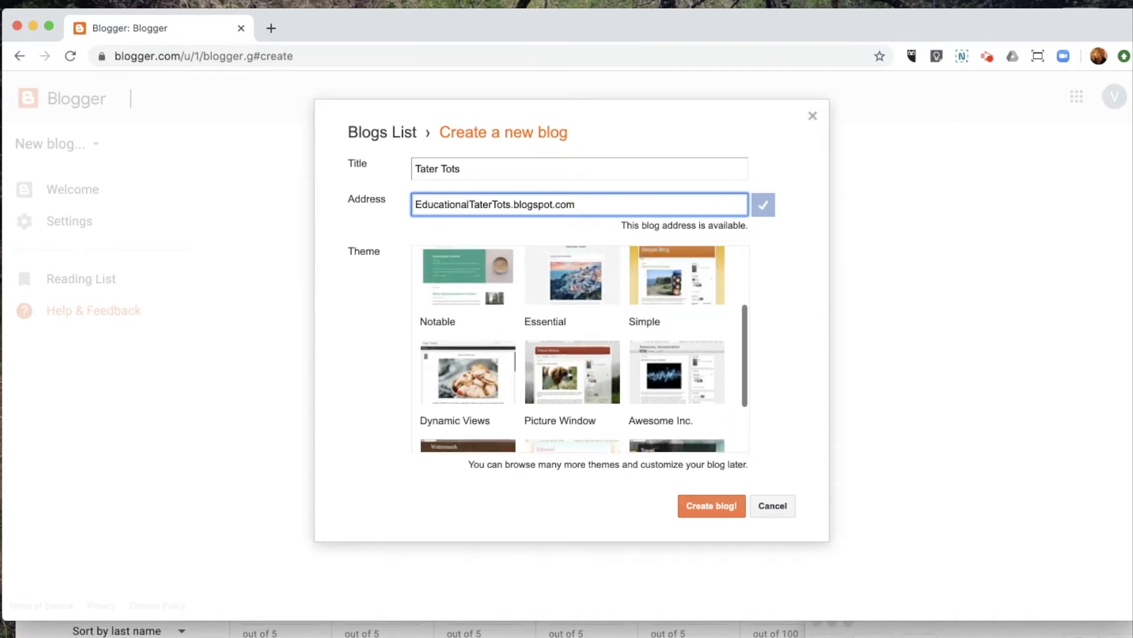
scroll(580, 348, up, 3)
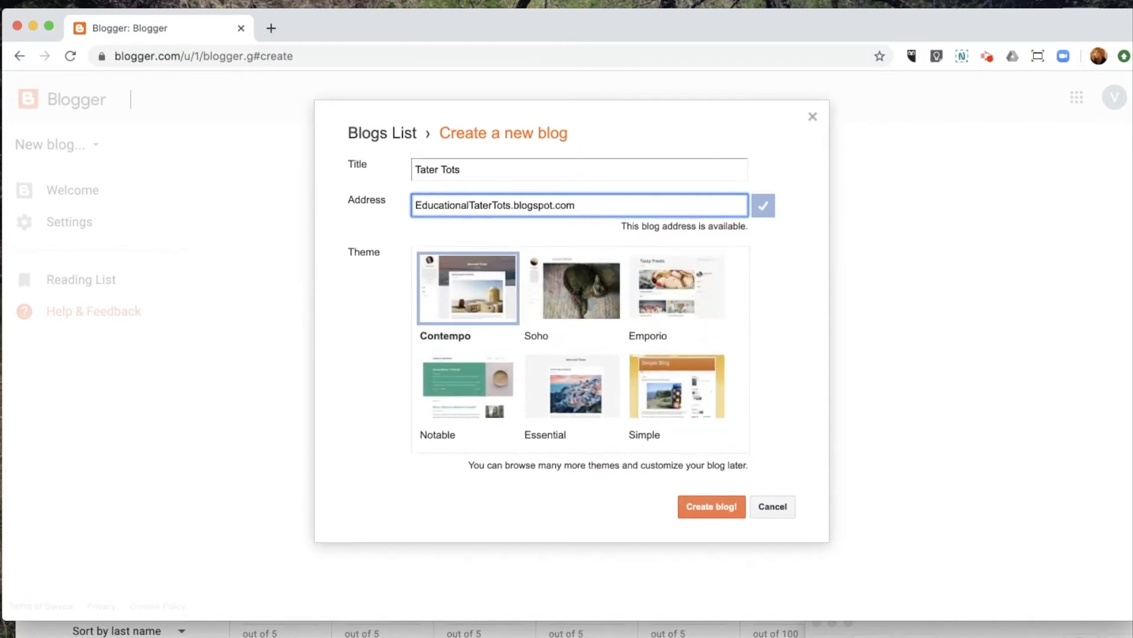
click(577, 315)
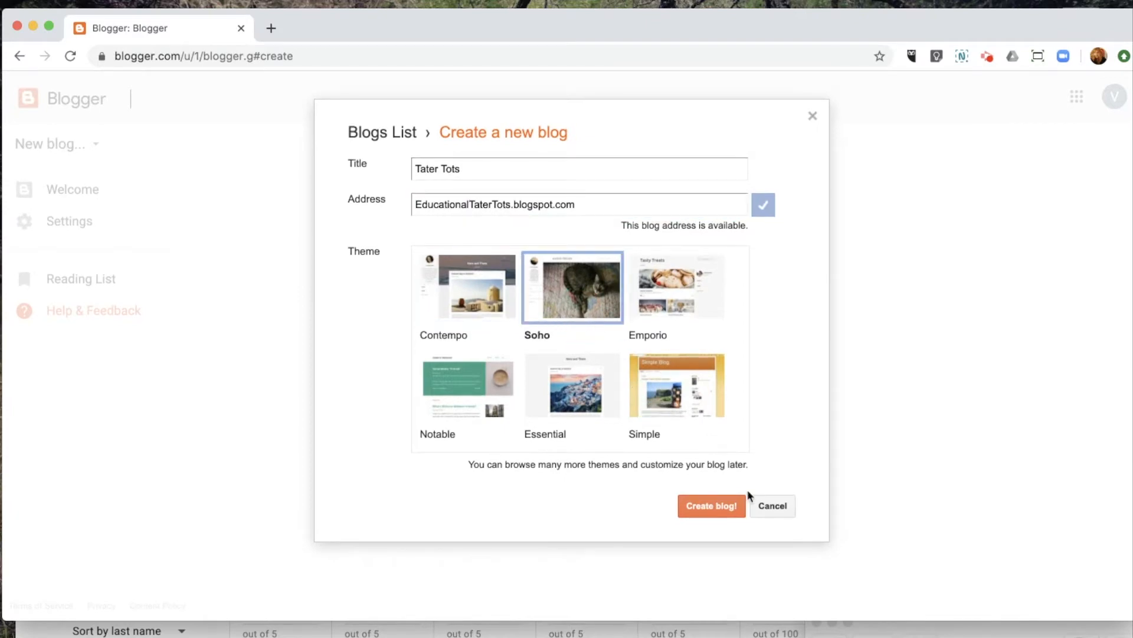
click(718, 505)
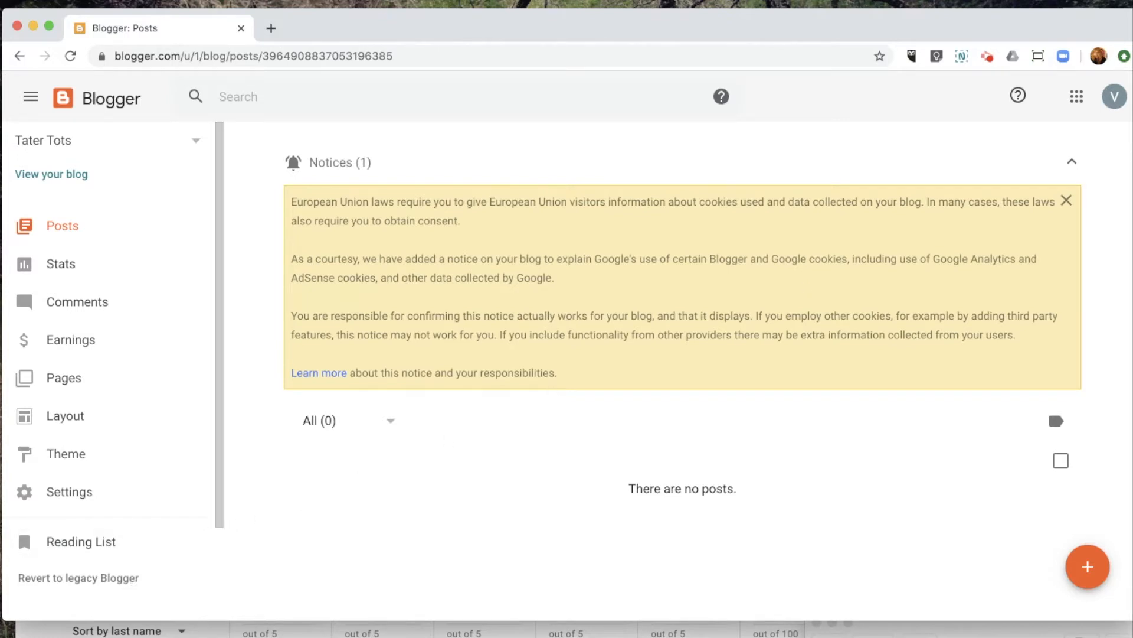
Step: Look through the post list and the legacy Blogger option of the Doig STEAM Lab - Remote Reflections blog
click(125, 580)
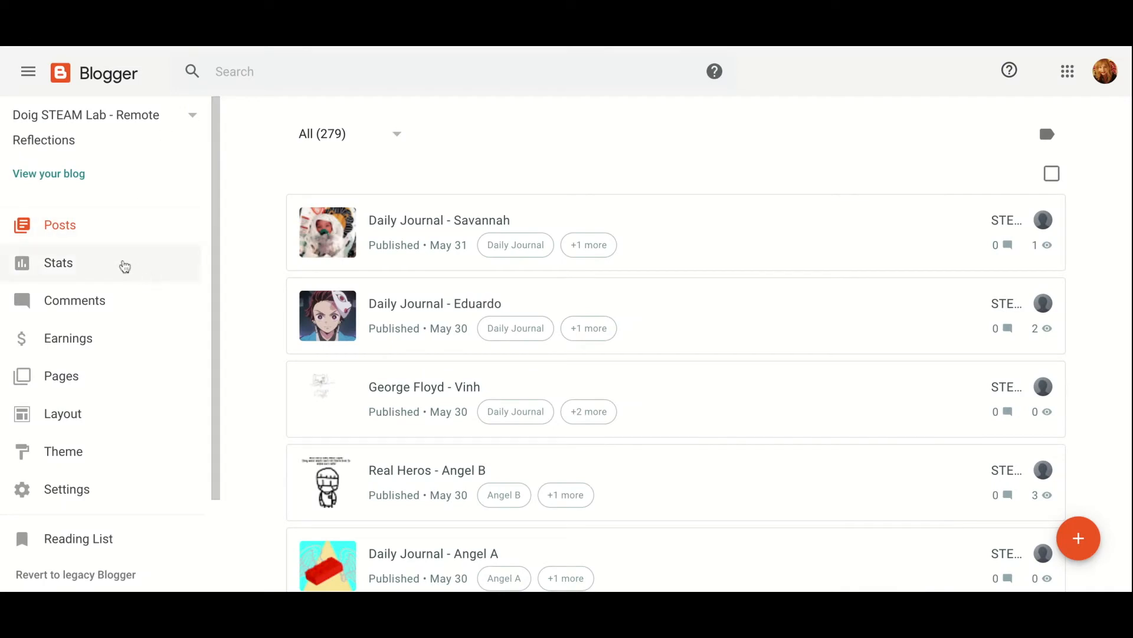
scroll(589, 408, down, 1)
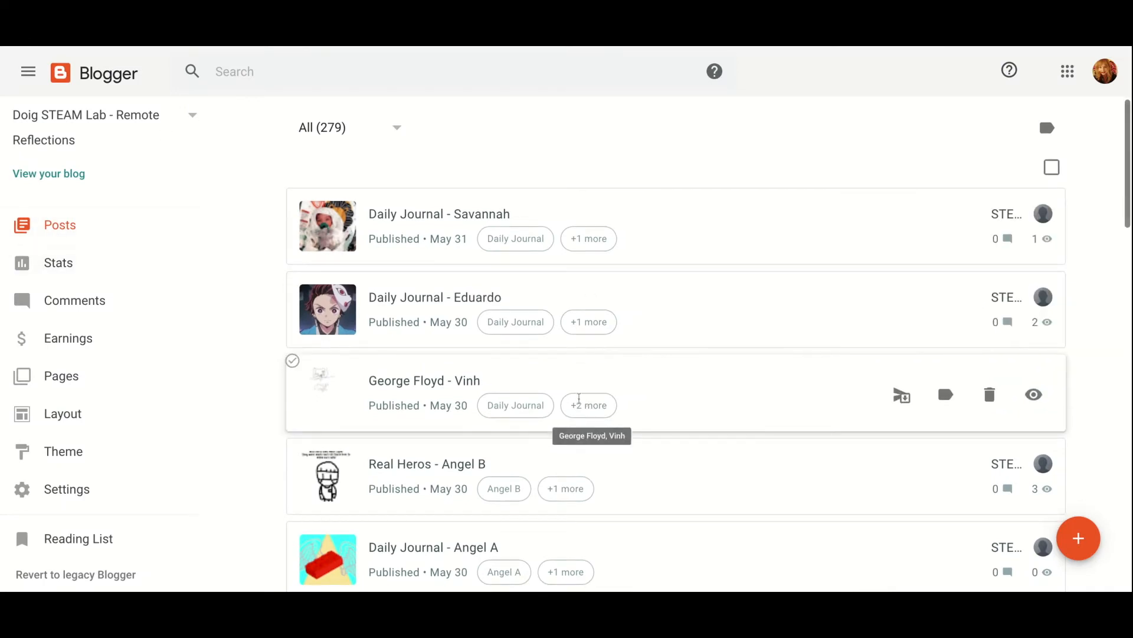
scroll(590, 408, down, 5)
scroll(579, 399, down, 15)
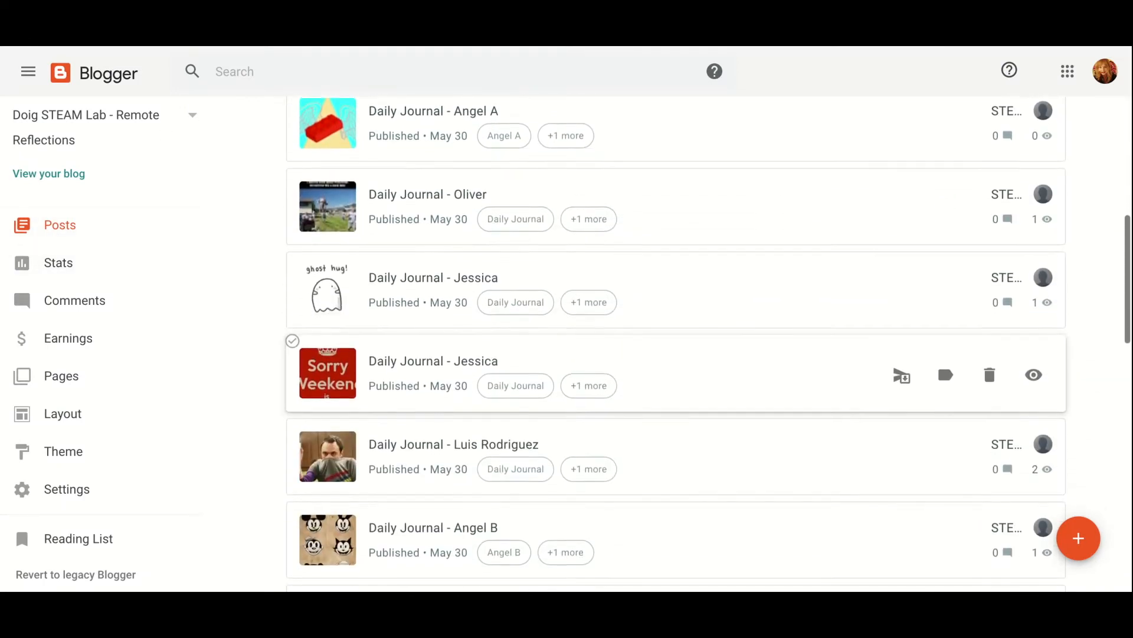
scroll(579, 407, down, 10)
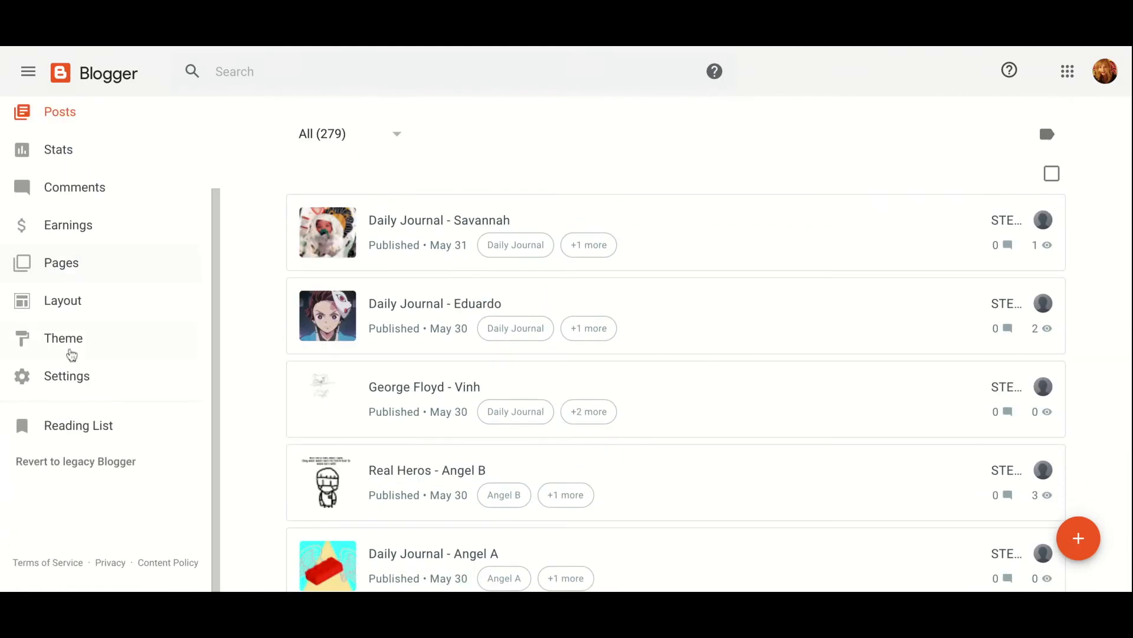
click(86, 461)
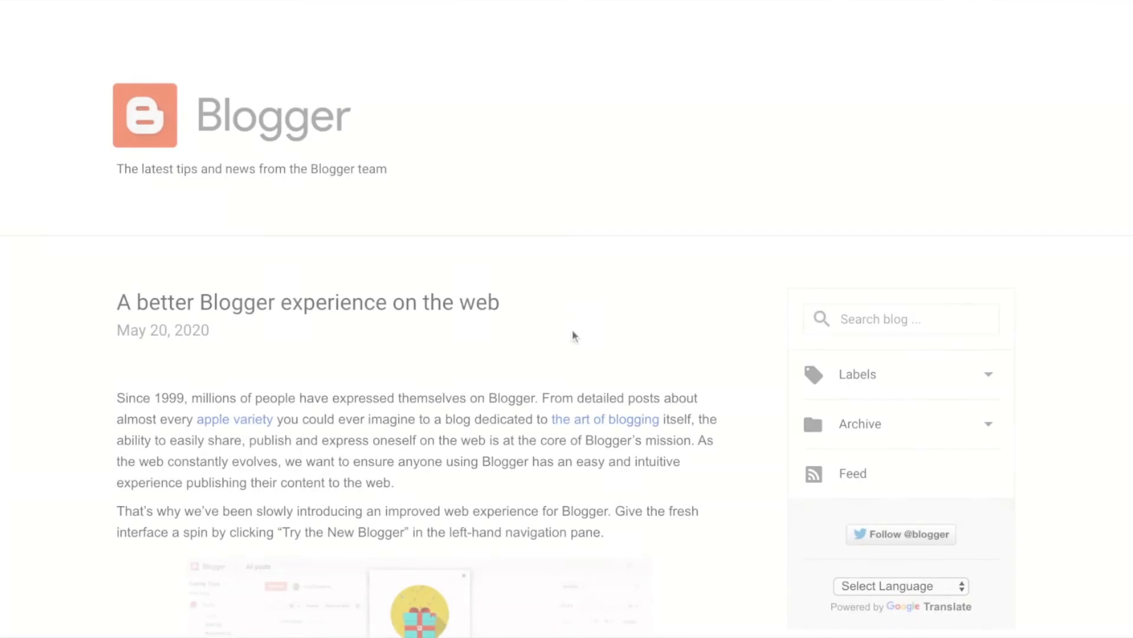
Step: Read the official Blogger post "A better Blogger experience on the web" through its page-specific updates
scroll(575, 313, down, 3)
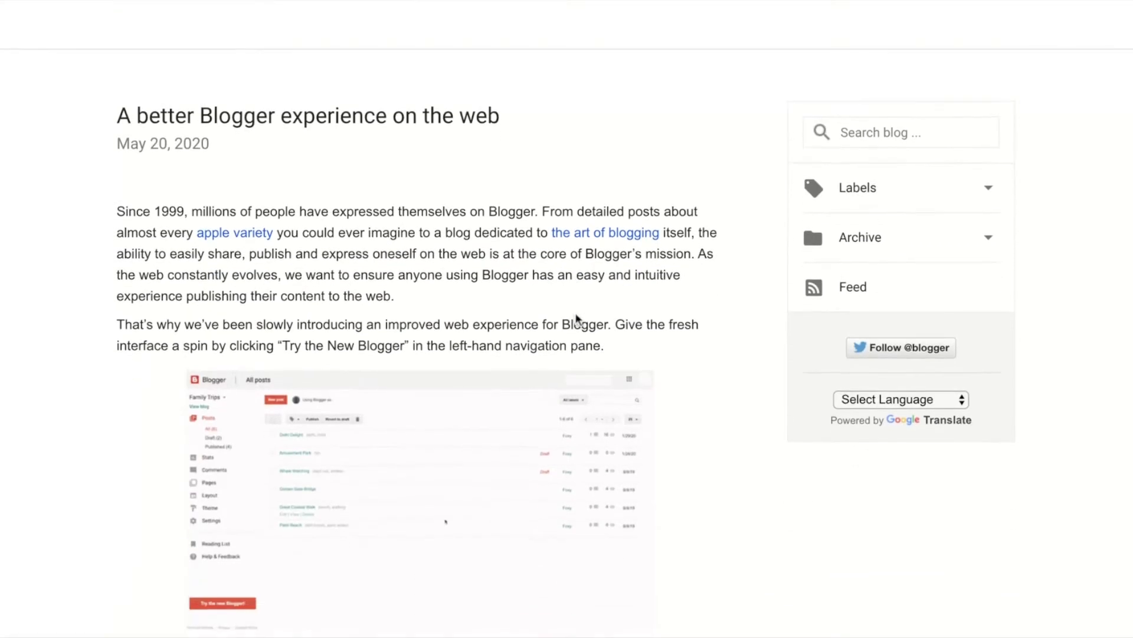
scroll(576, 317, down, 3)
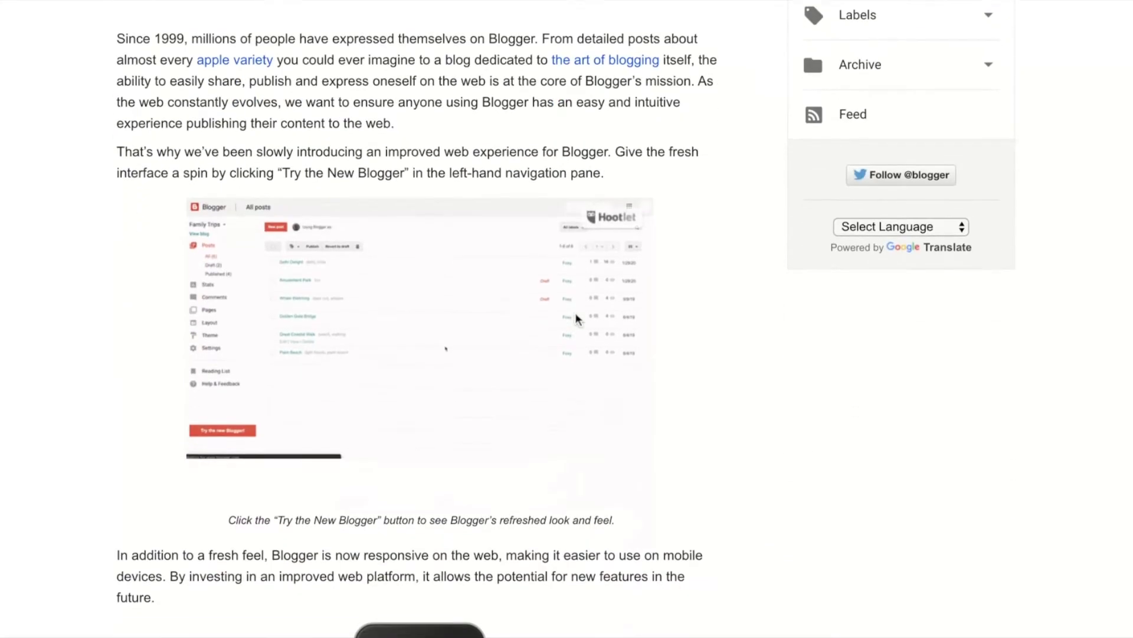
scroll(576, 317, down, 3)
scroll(337, 397, down, 3)
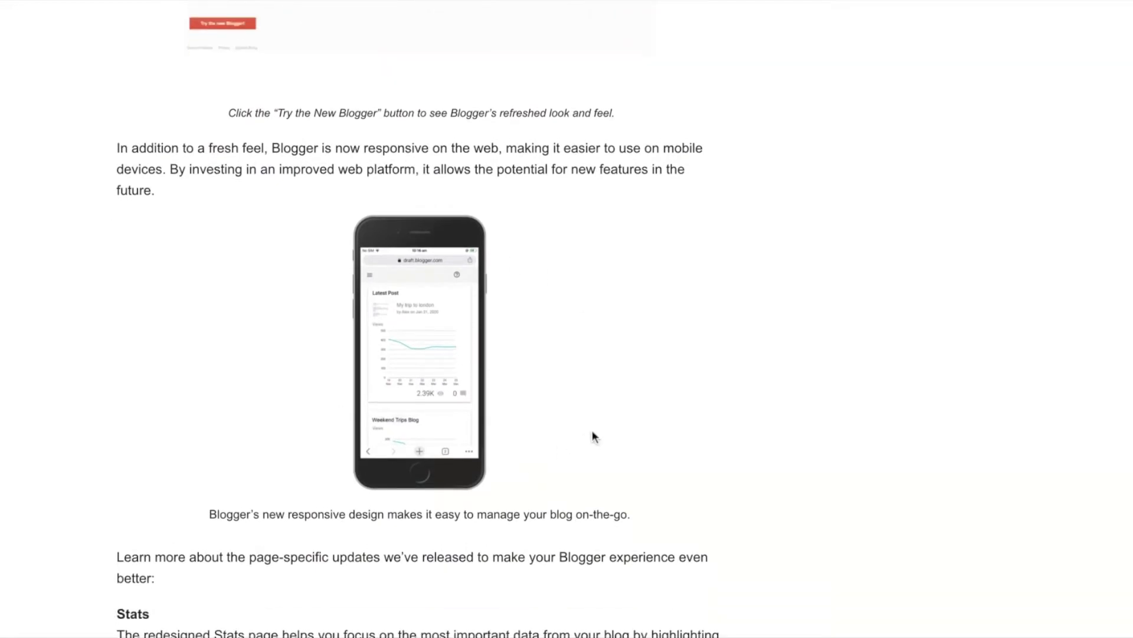
scroll(592, 433, down, 4)
scroll(592, 437, down, 1)
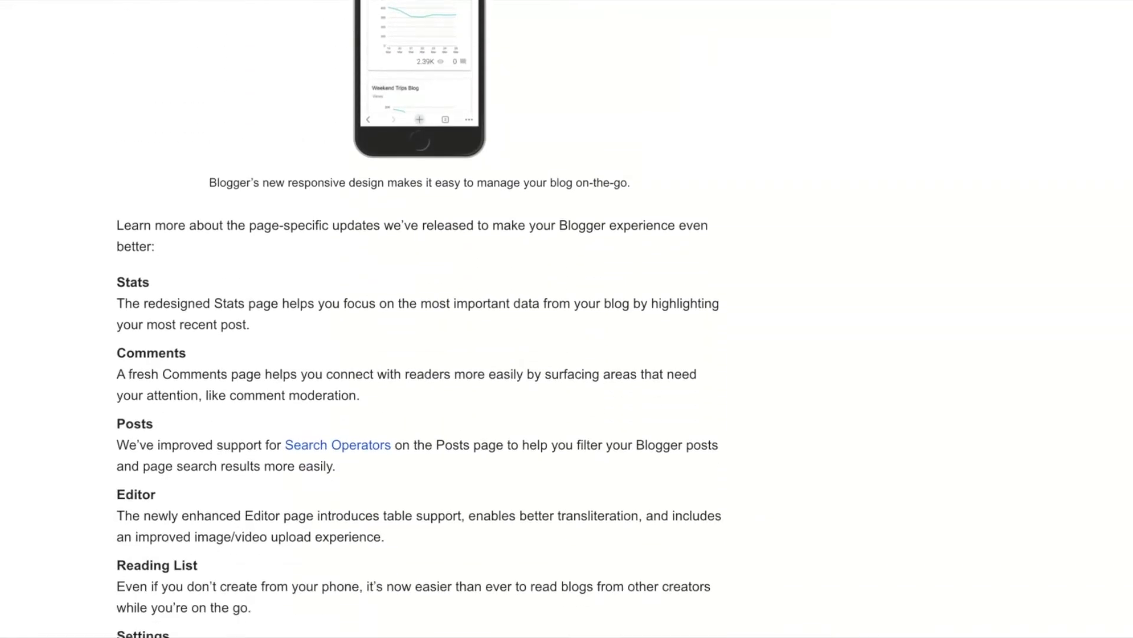
scroll(546, 553, down, 1)
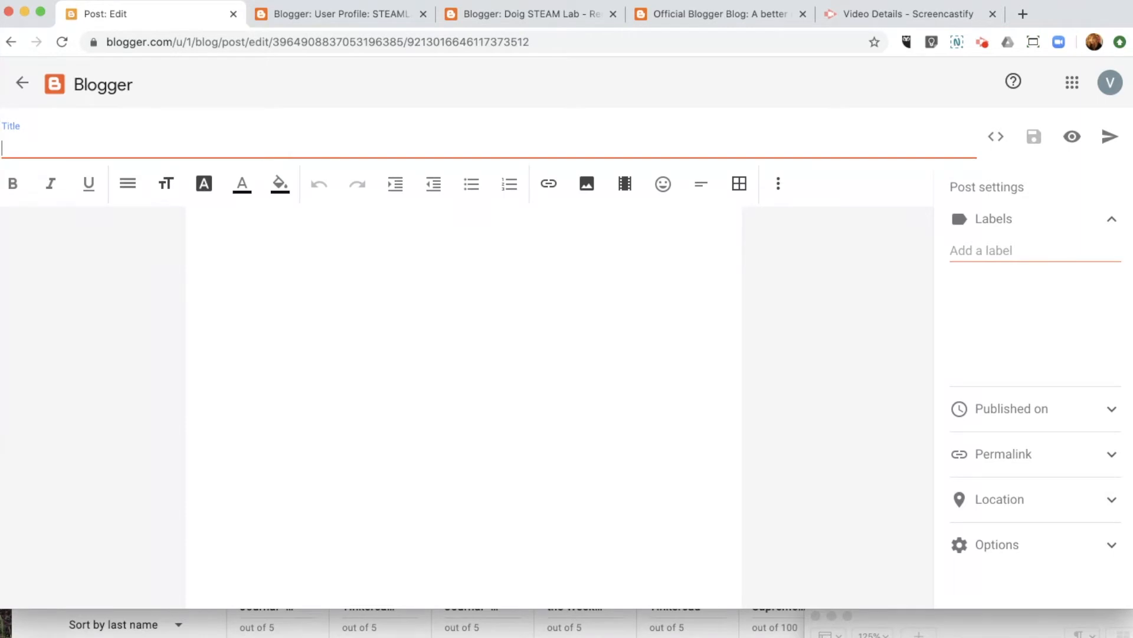
Step: Title the new Tater Tots blog post "Tater Tot Waffle Making"
text(Tater Tot Waffle Making)
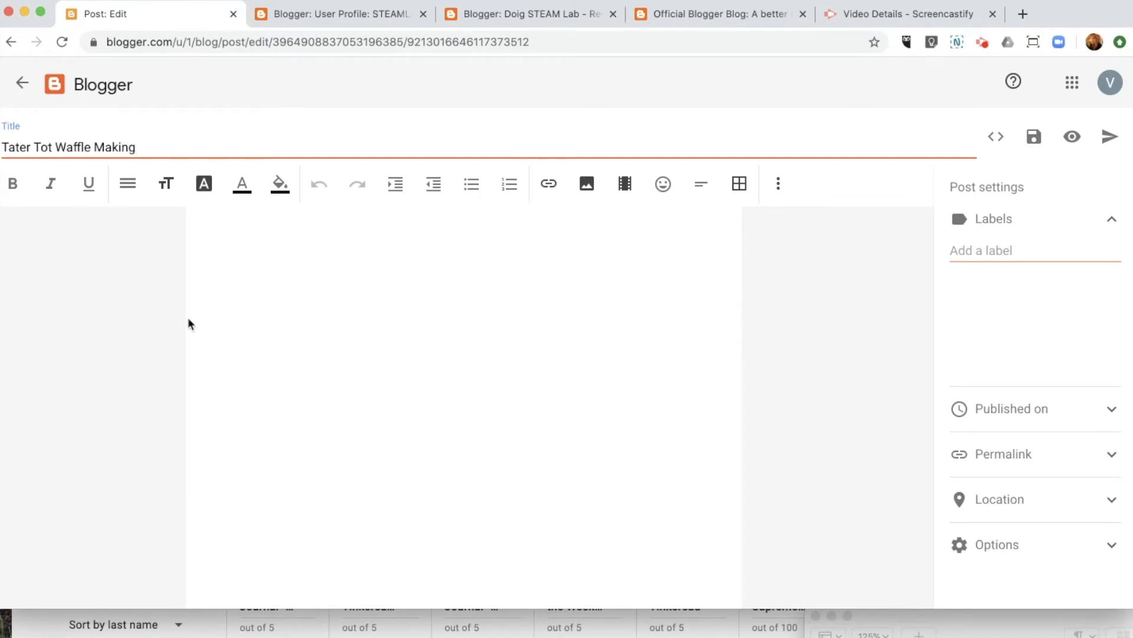
Step: Write the post body sentence "This is my favorite version of the recipe. I made this on Saturday."
click(457, 259)
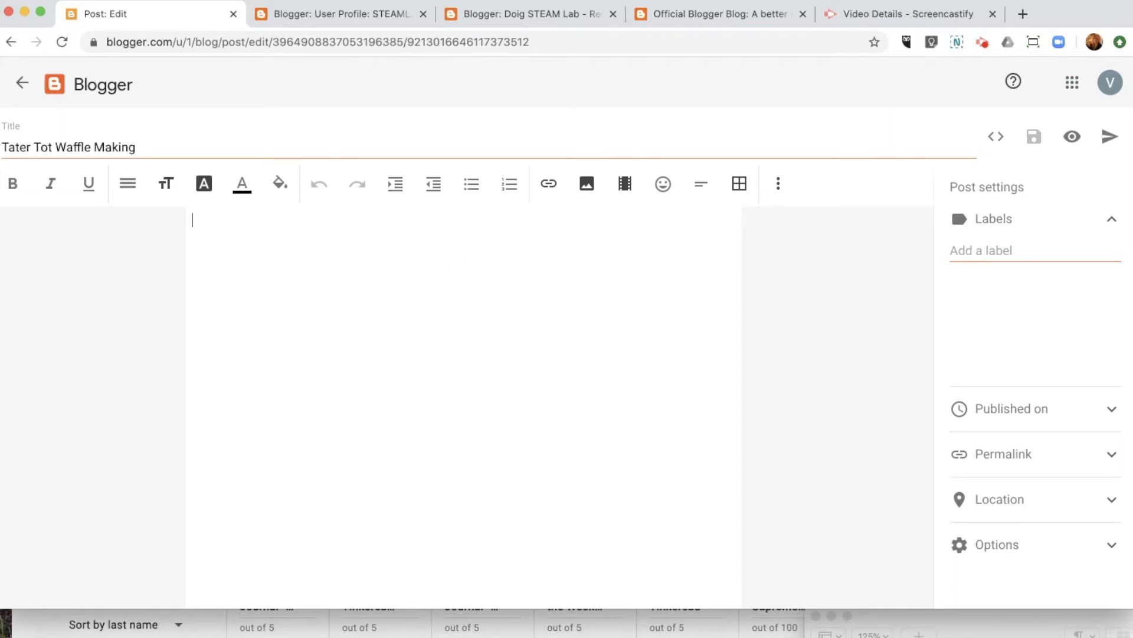
text(This is my favoii)
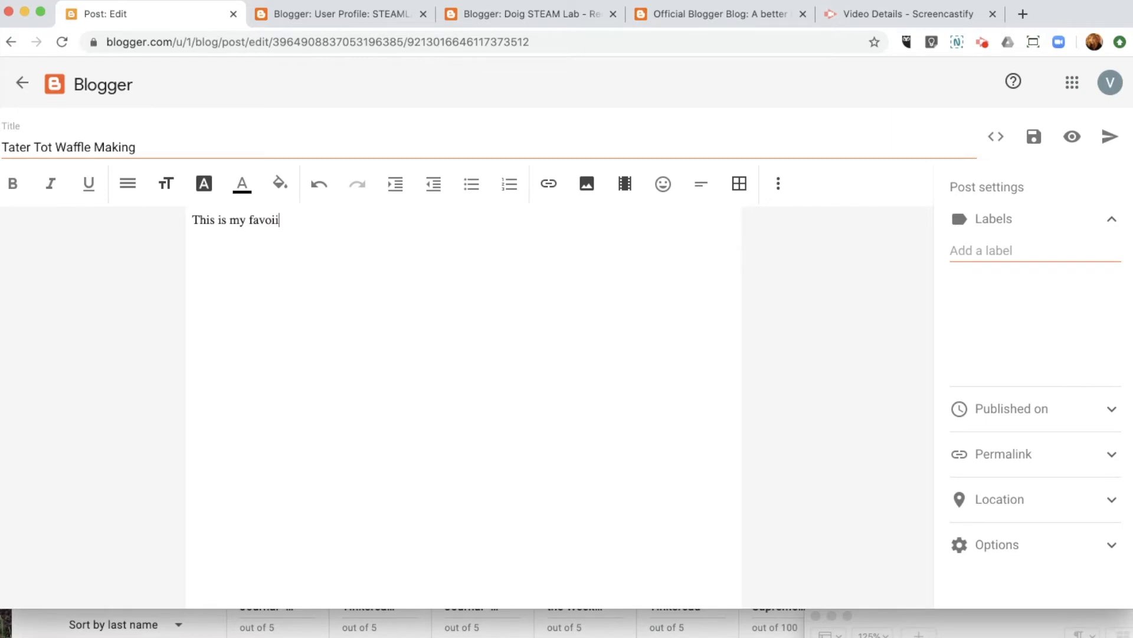
key(BackSpace)
key(BackSpace)
text(rite version of the recipe. I made)
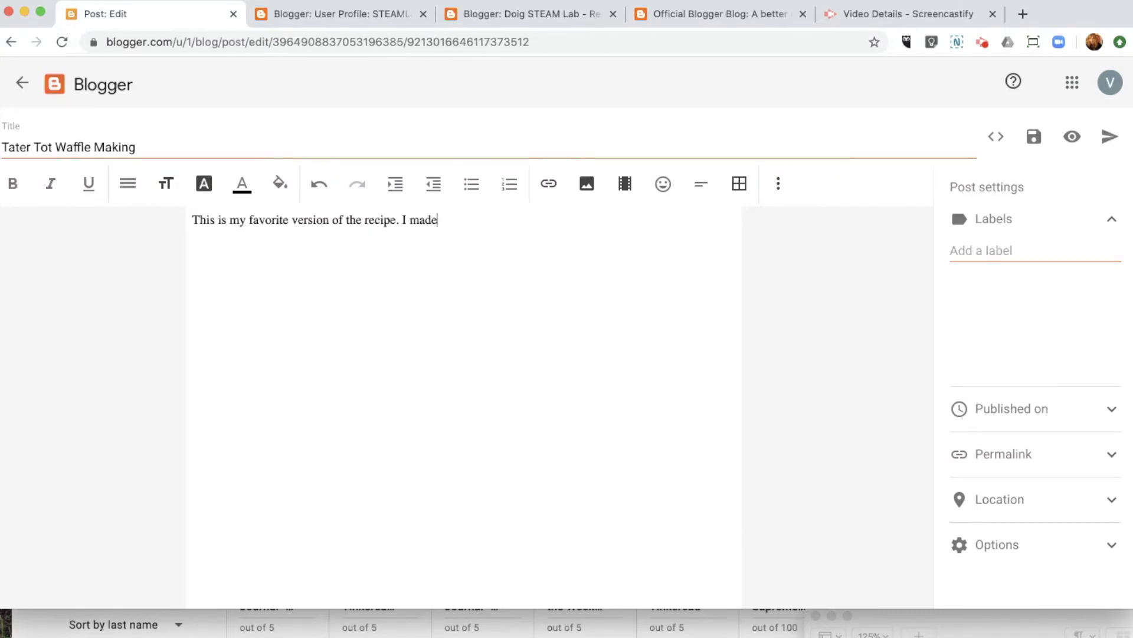
text(on Saturday.)
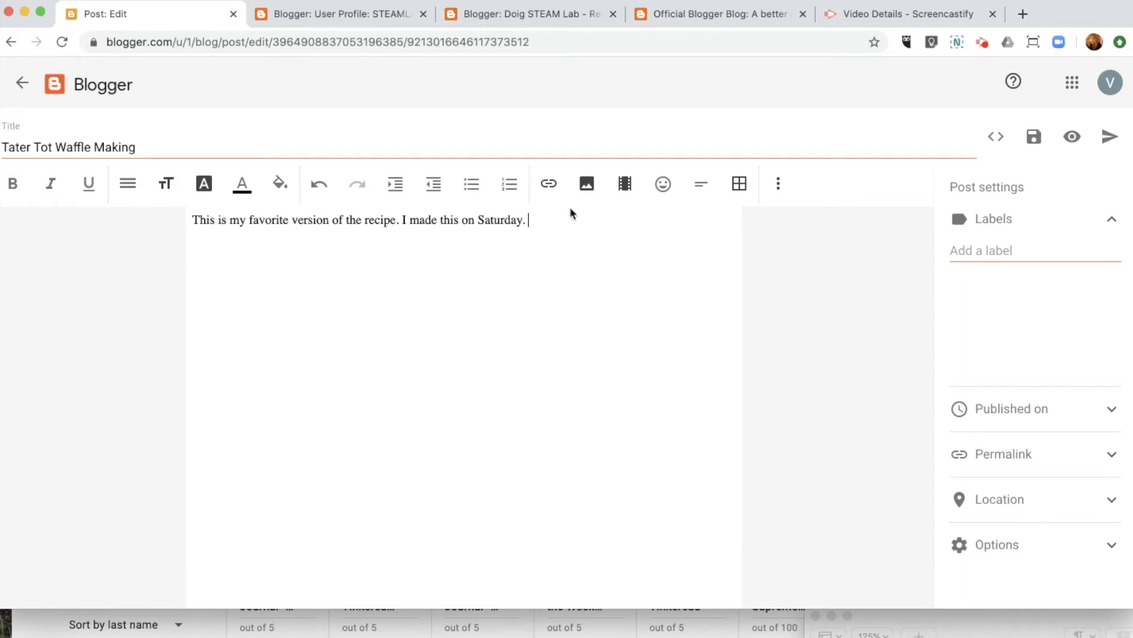
Step: Insert the image tatertotwaffle.jpg into the post by uploading it from the Desktop's Images folder
click(587, 188)
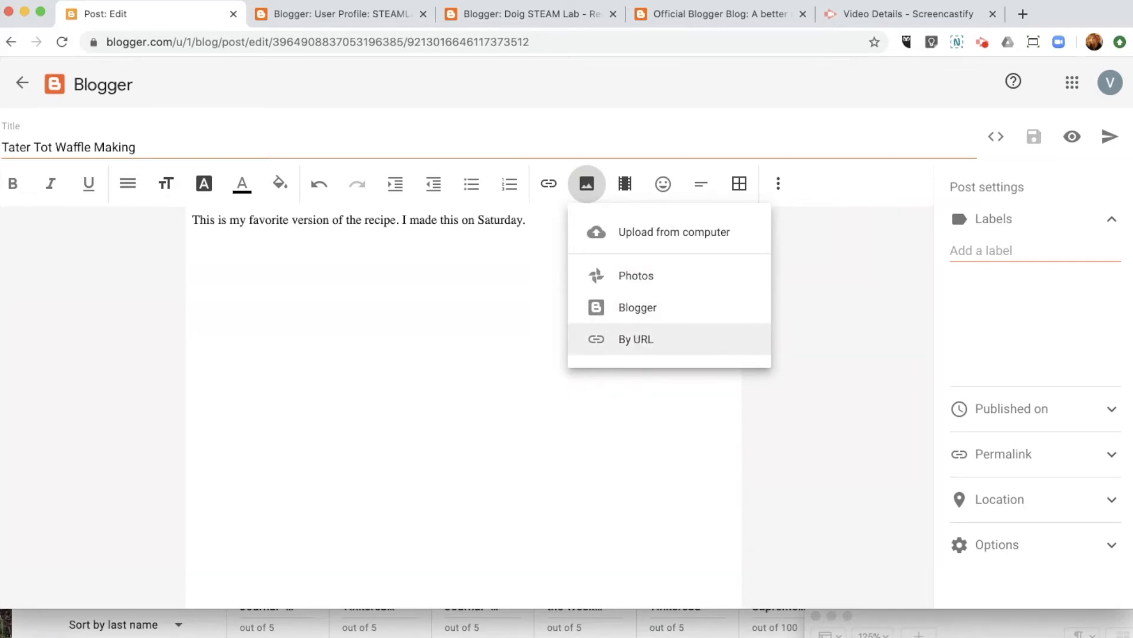
click(635, 252)
click(560, 412)
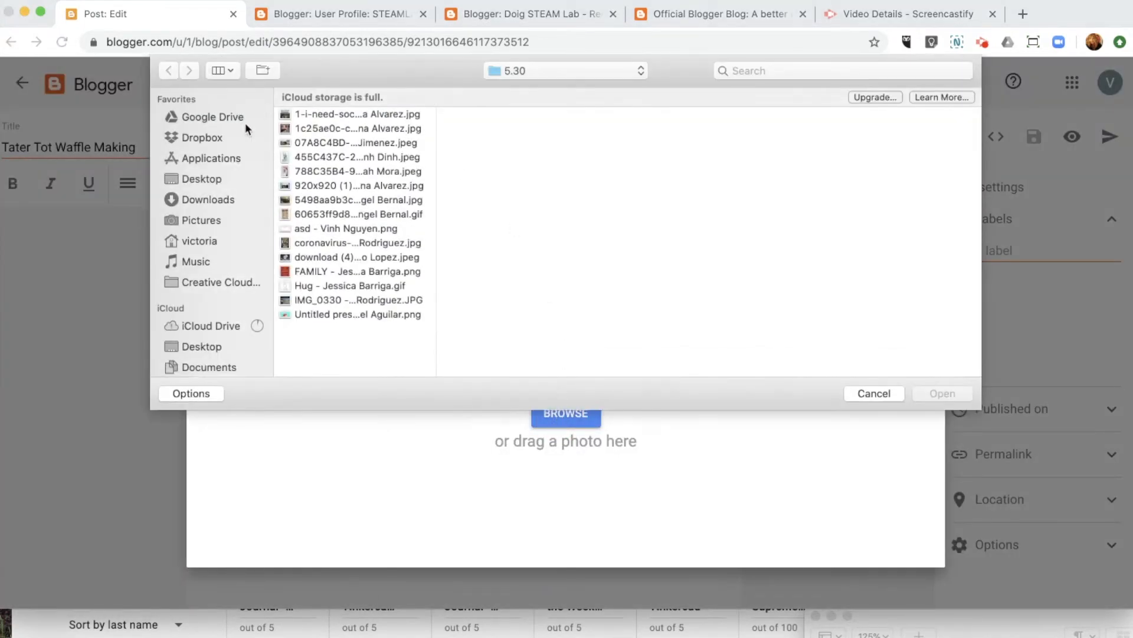
click(213, 175)
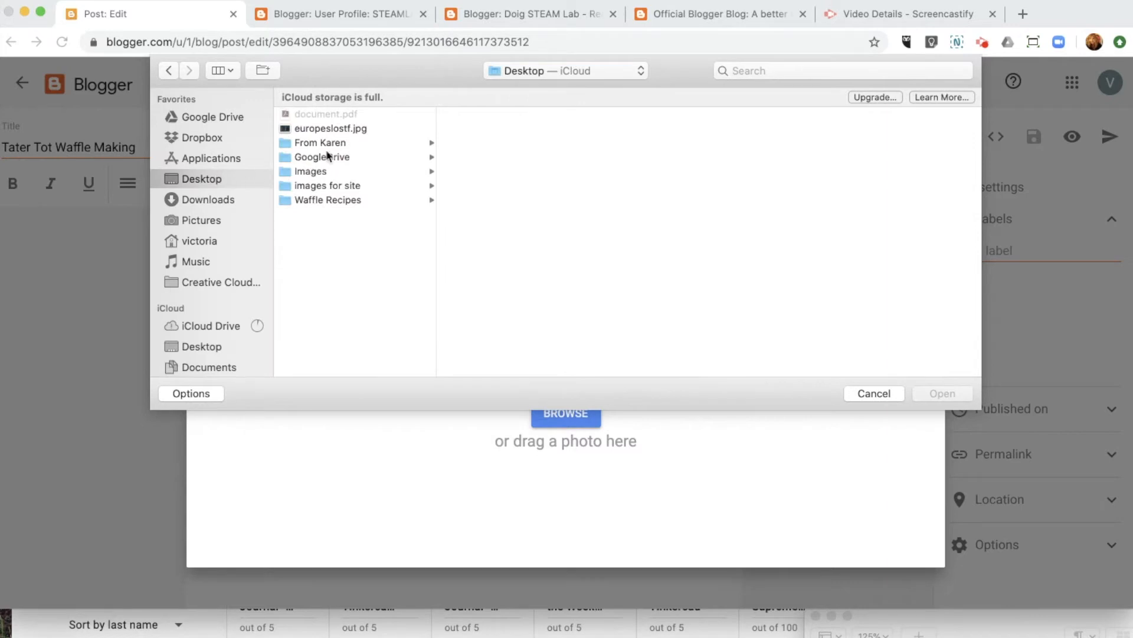
click(327, 171)
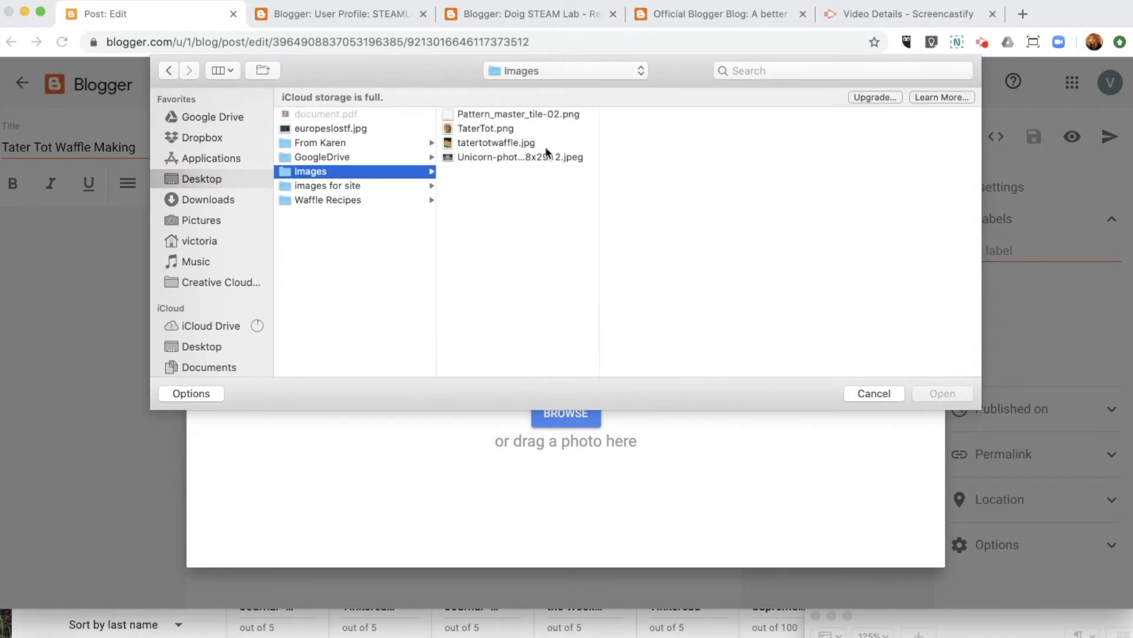
click(496, 143)
click(945, 394)
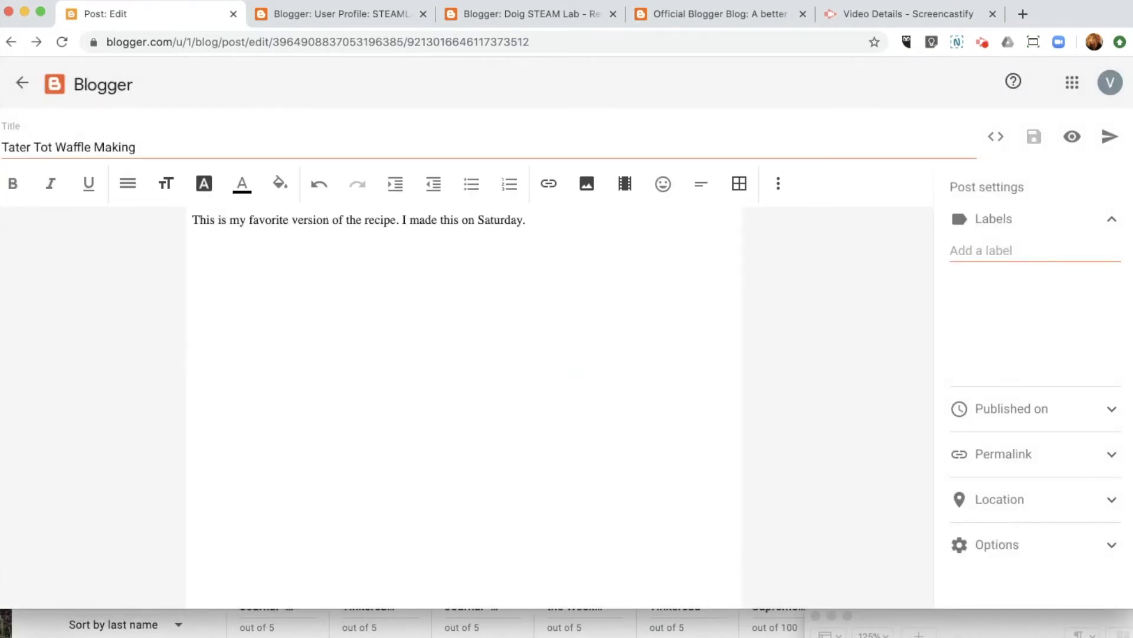
Step: Try left and right alignment on the waffle photo and return it to centre alignment
click(518, 420)
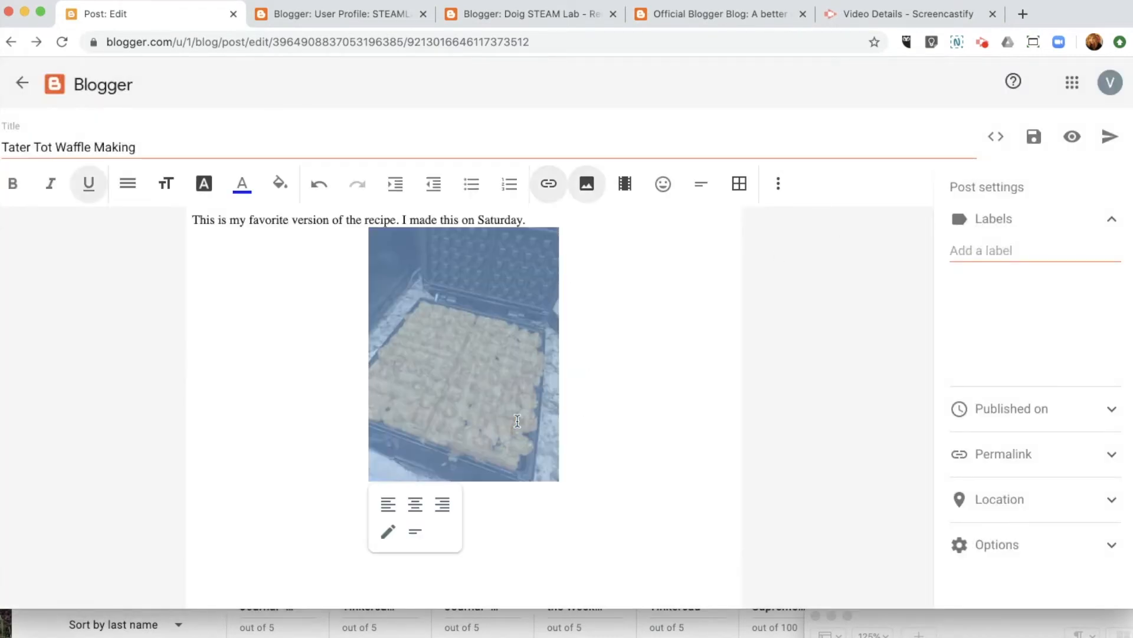
click(384, 508)
click(337, 439)
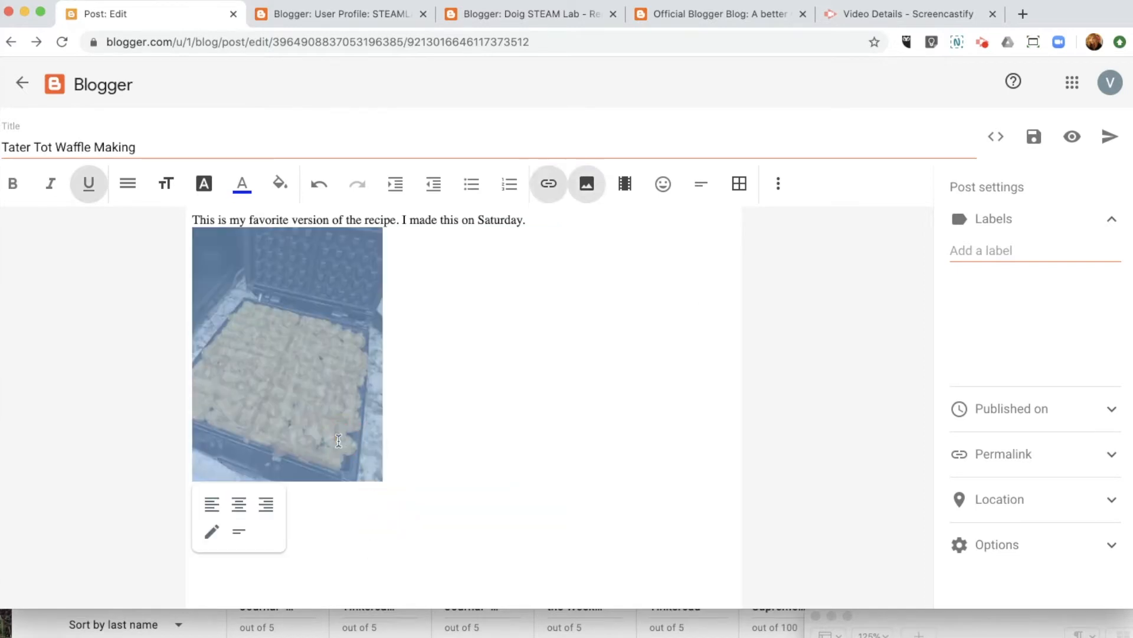
click(266, 504)
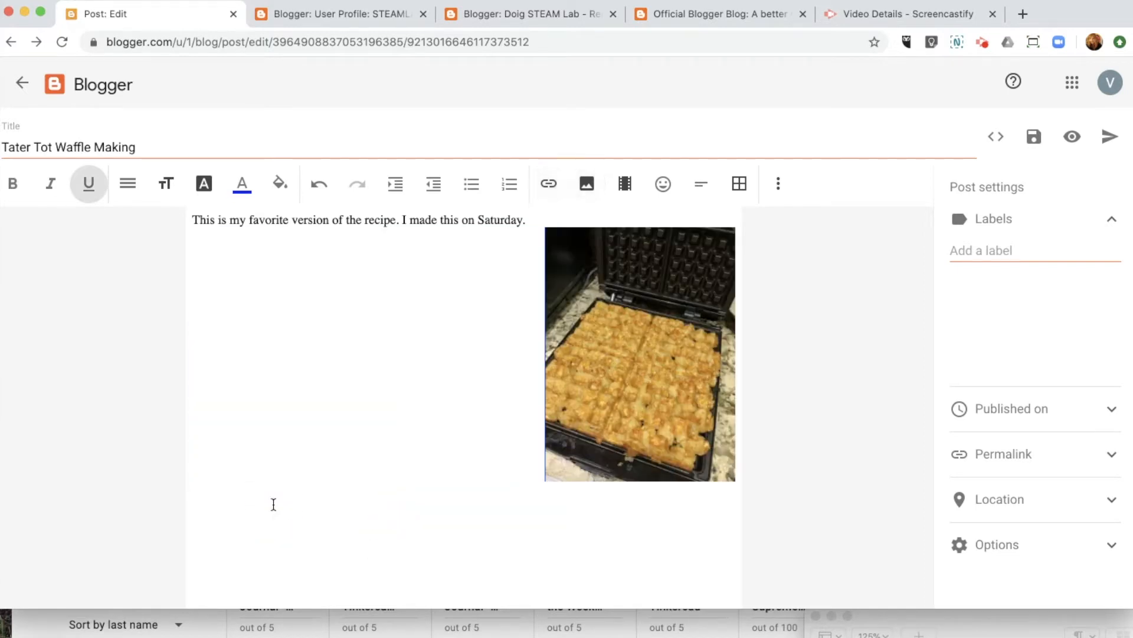
click(612, 379)
click(591, 505)
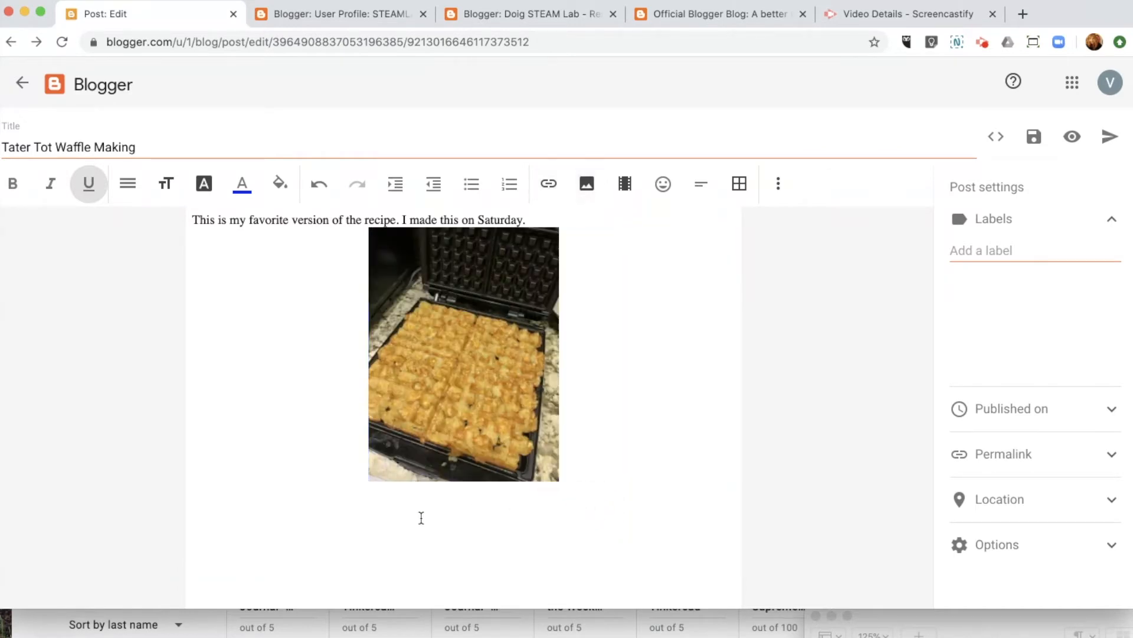
Step: Set the waffle photo to X-Large with alt text "Tater tot waffle" and title text "The best waffle!", and inspect it in the post
click(433, 465)
click(388, 531)
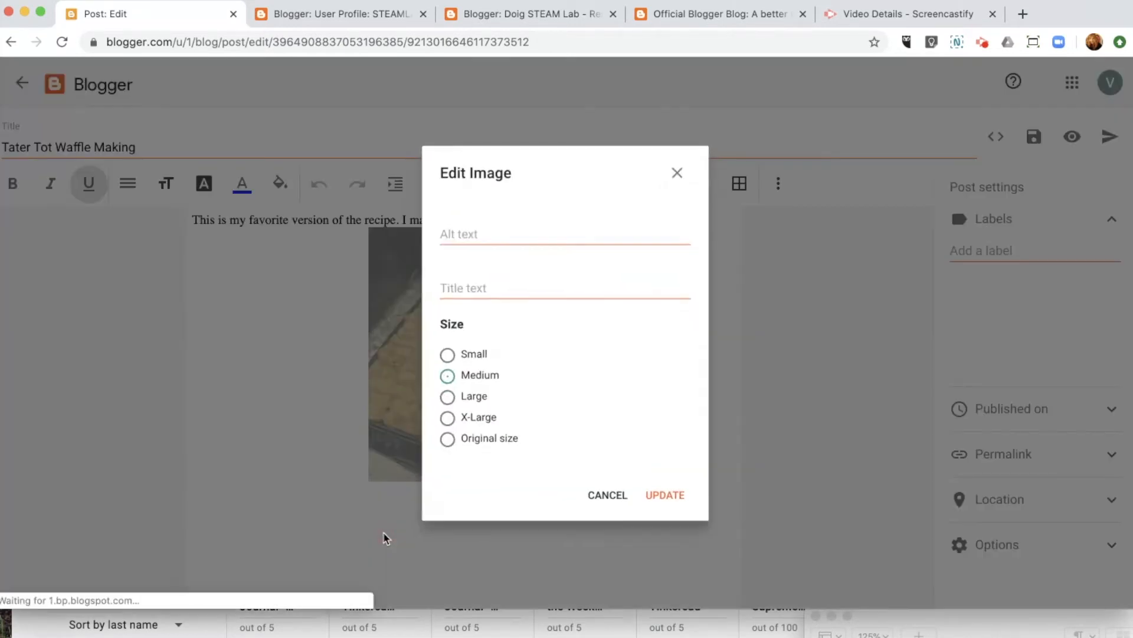
click(441, 421)
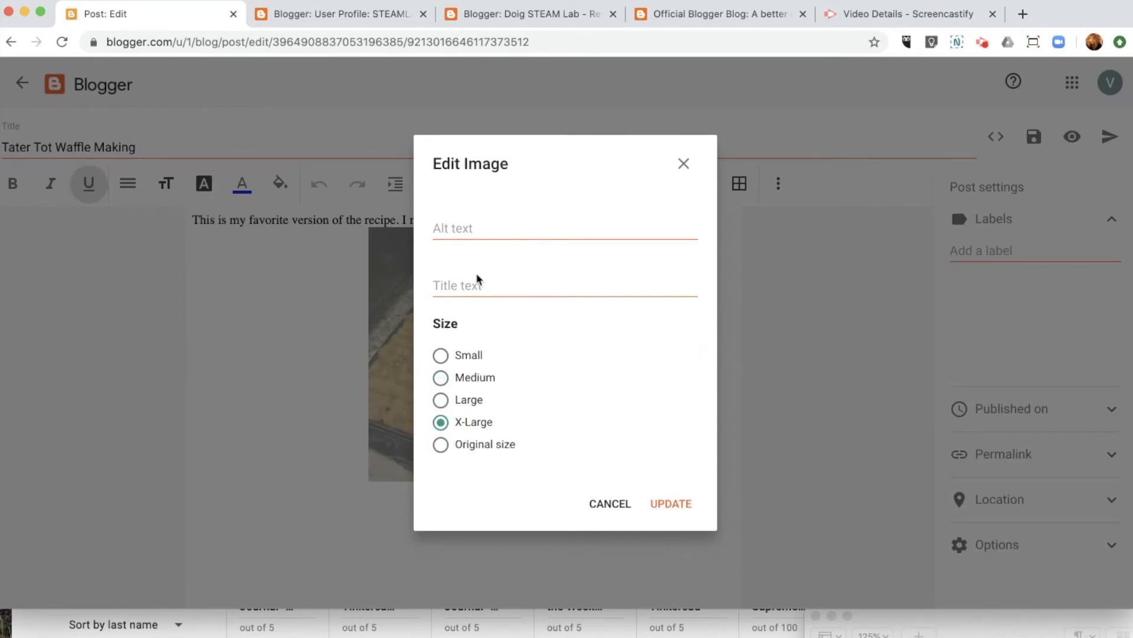
click(465, 227)
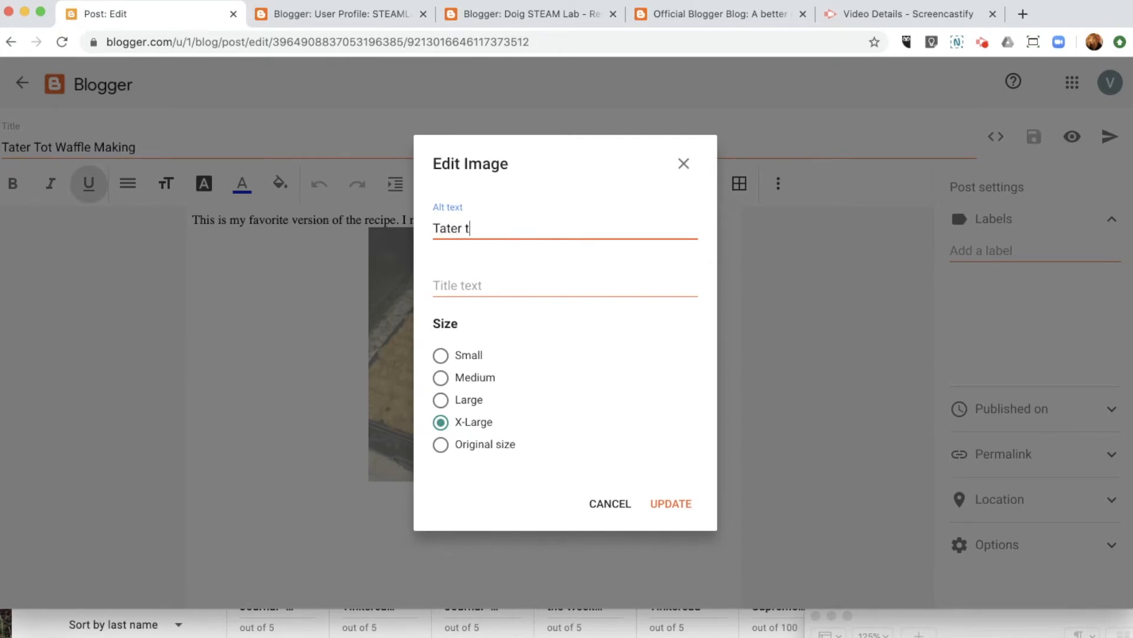
text(Tater tot waffle)
click(441, 284)
text(The best waffle!)
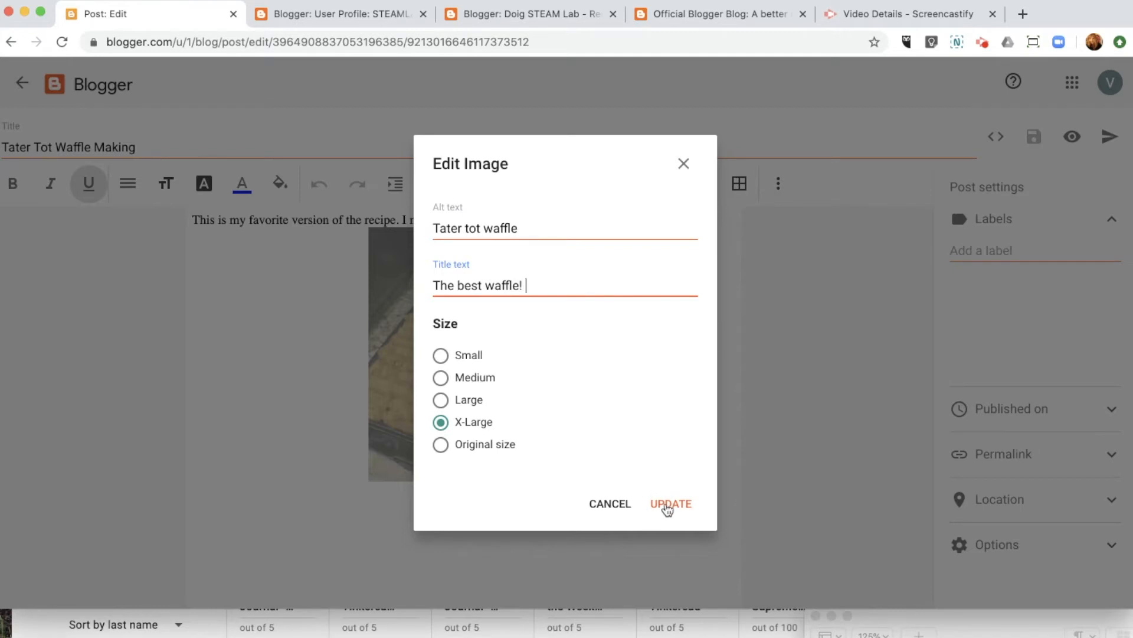
click(666, 503)
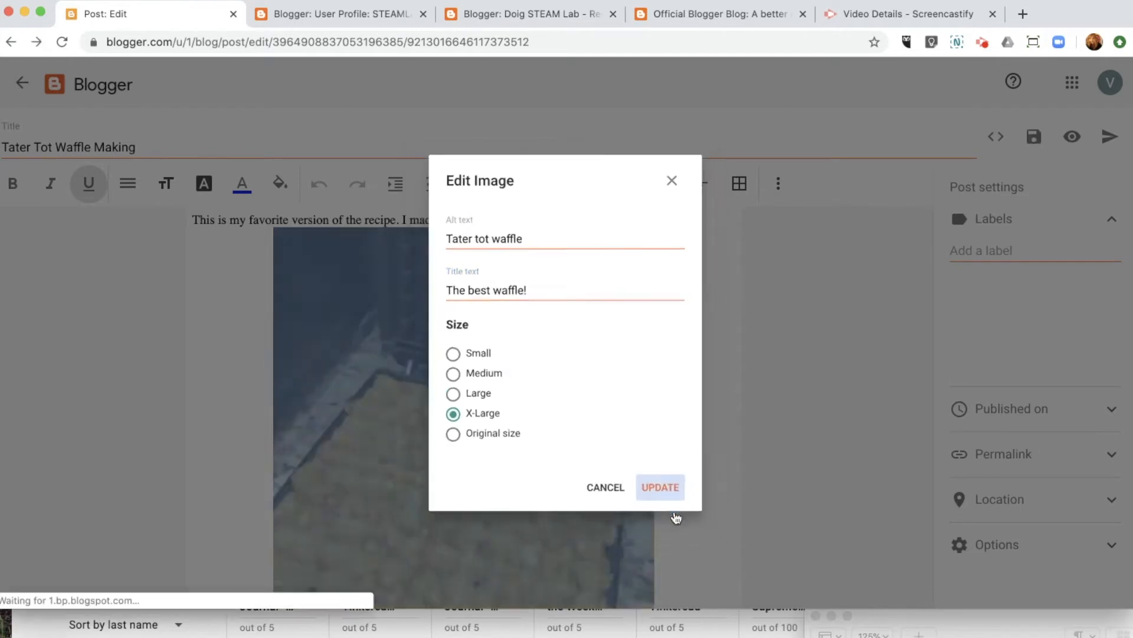
click(558, 479)
scroll(558, 479, down, 5)
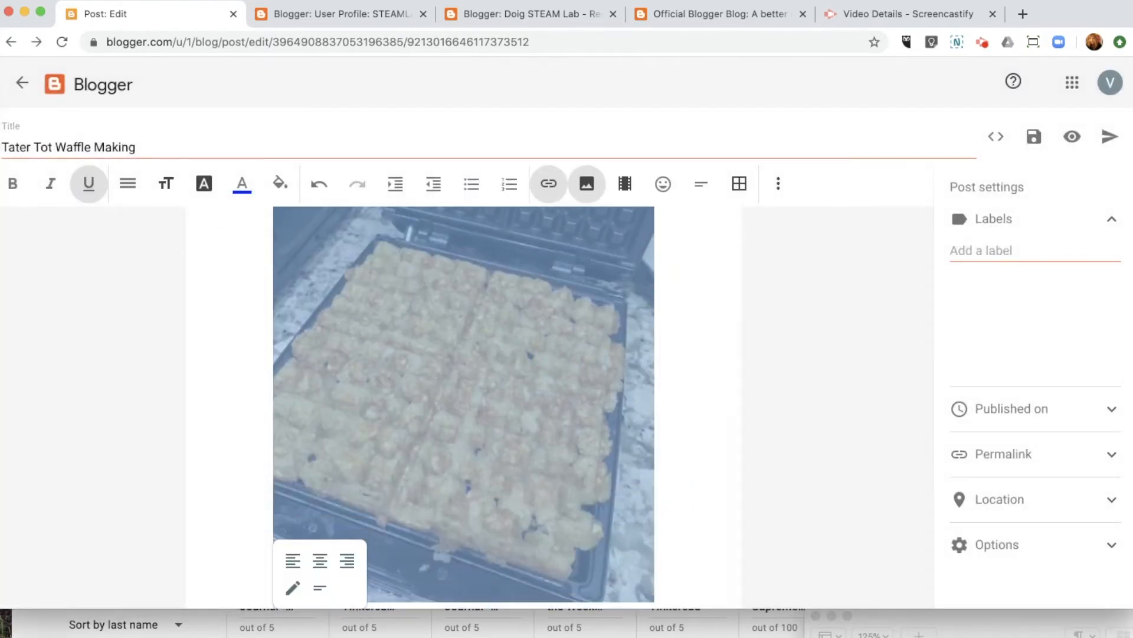
click(667, 567)
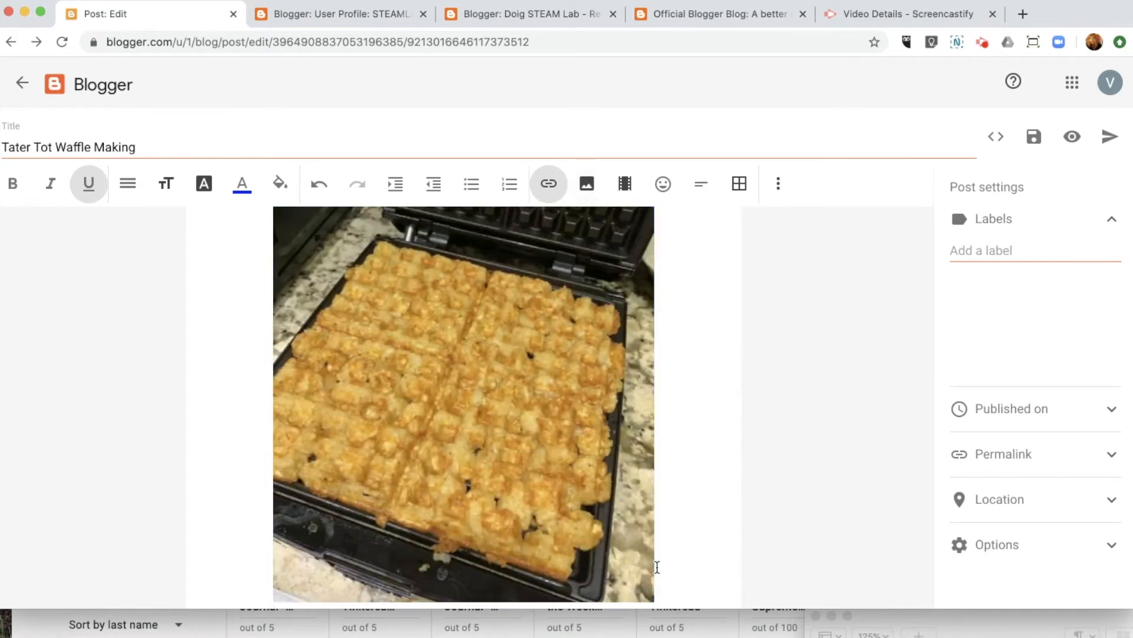
scroll(599, 442, up, 1)
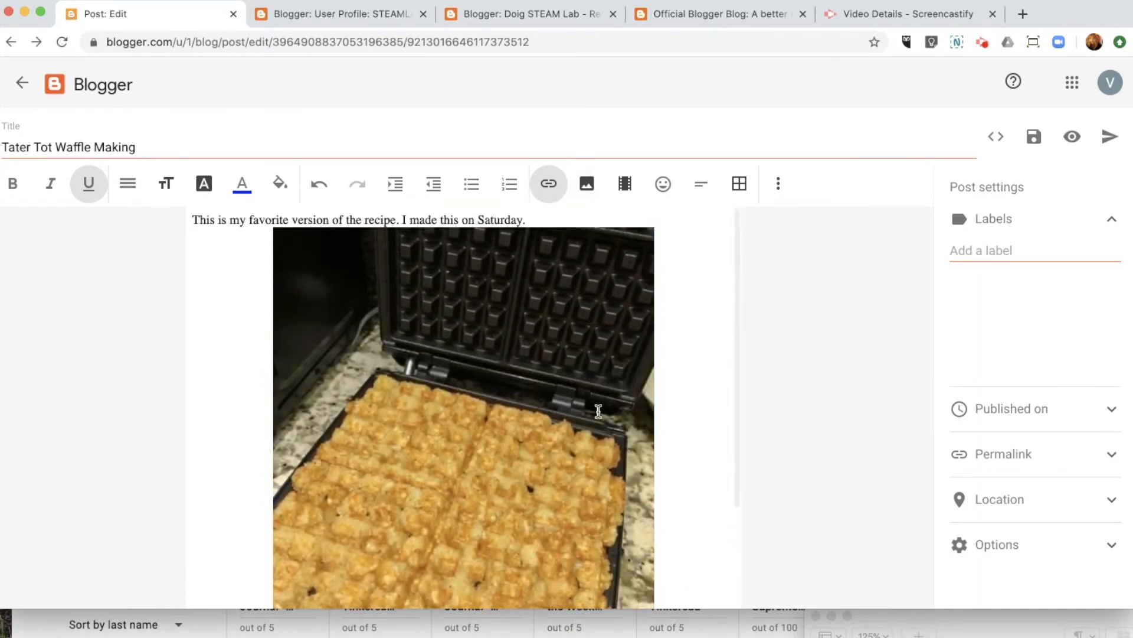
Step: Set the waffle photo's size to Medium and check its title text on the image
click(589, 387)
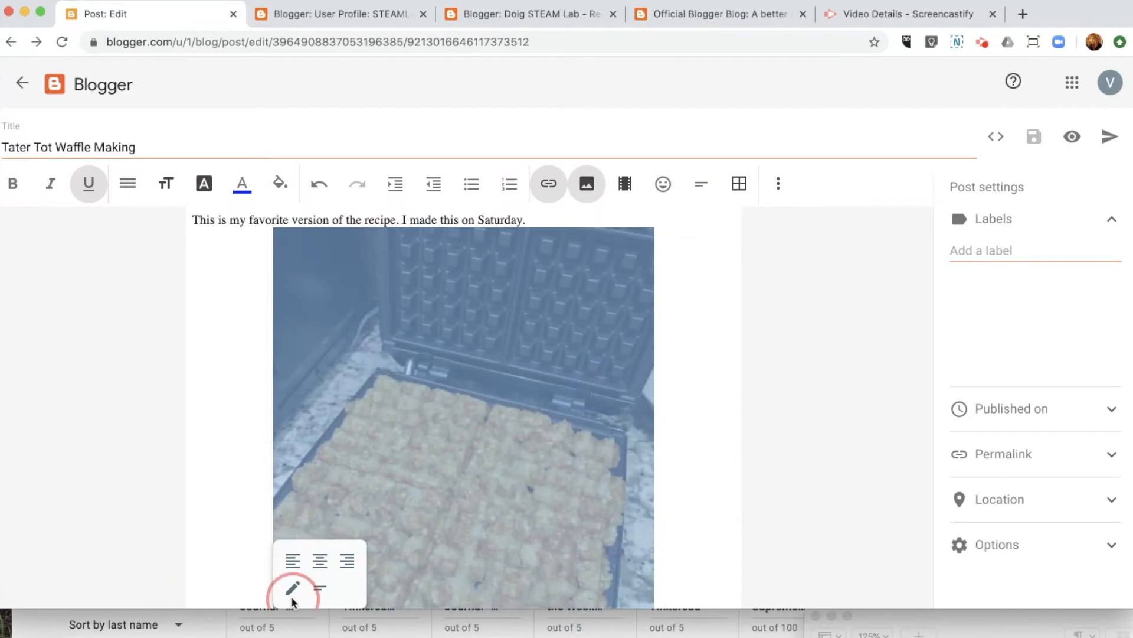
click(293, 587)
click(442, 378)
click(672, 503)
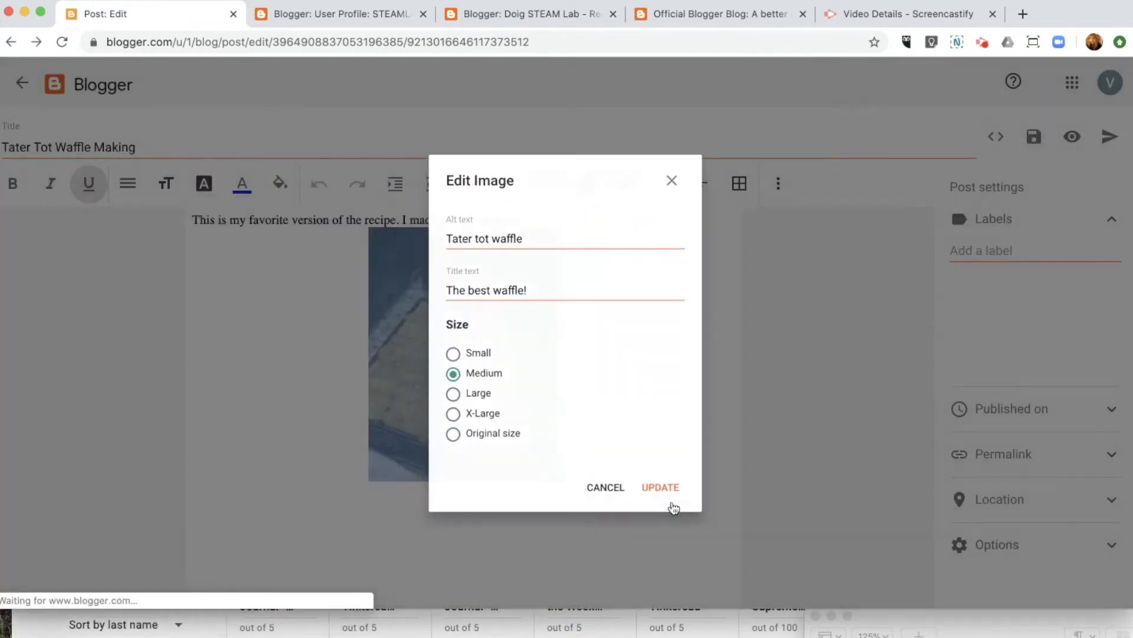
click(540, 558)
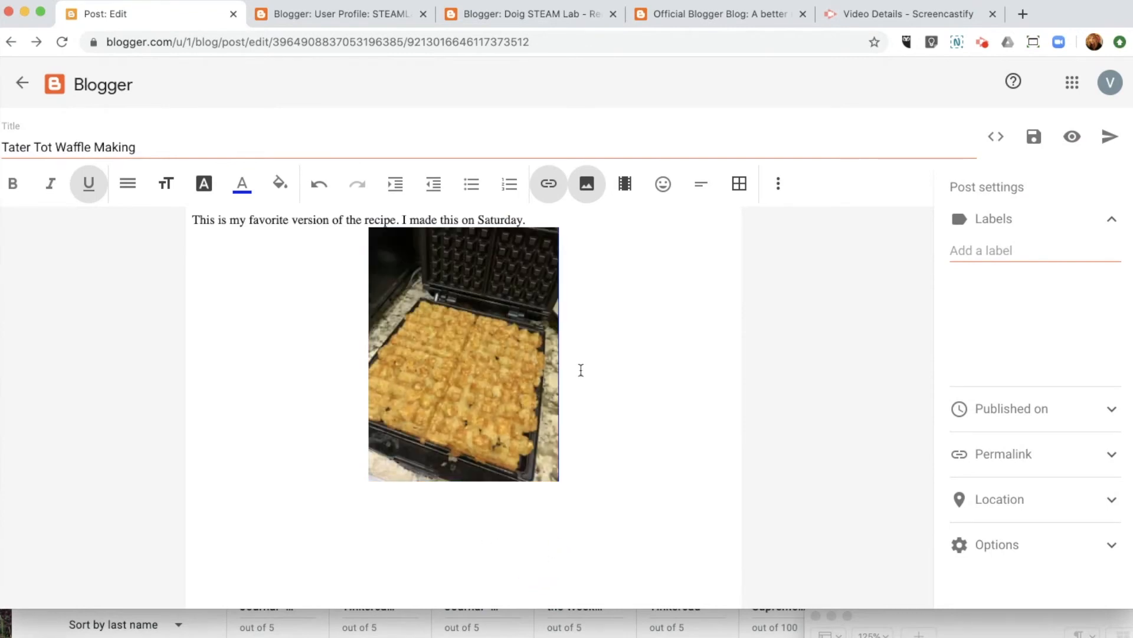
mouse_move(519, 279)
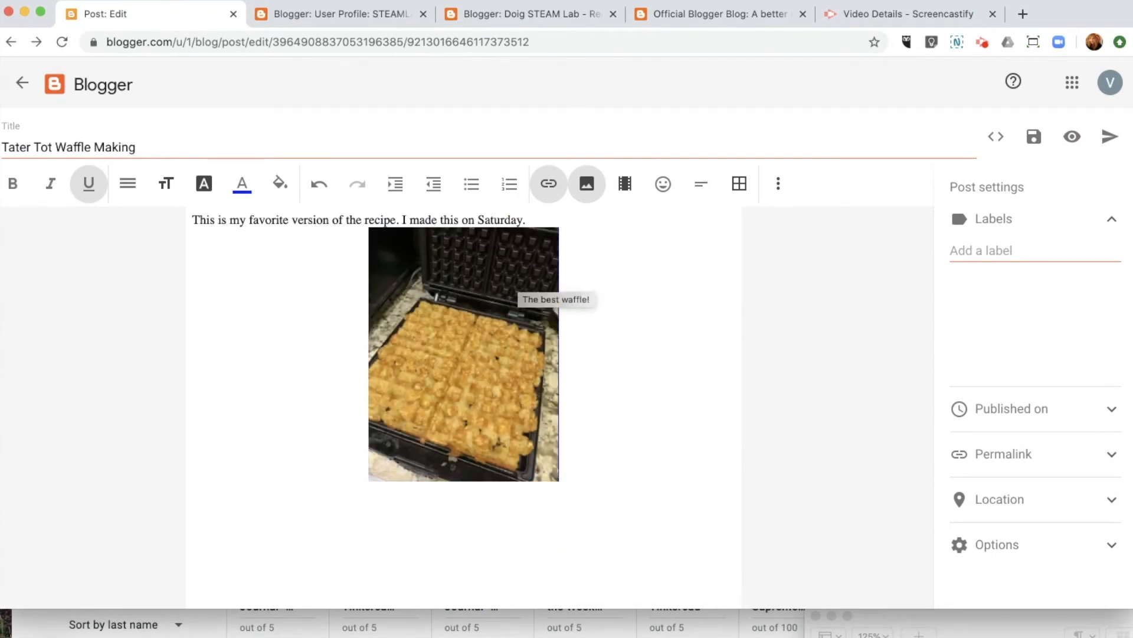
Step: Make the body sentence above the photo bold and italic
drag(527, 222, 137, 212)
click(13, 184)
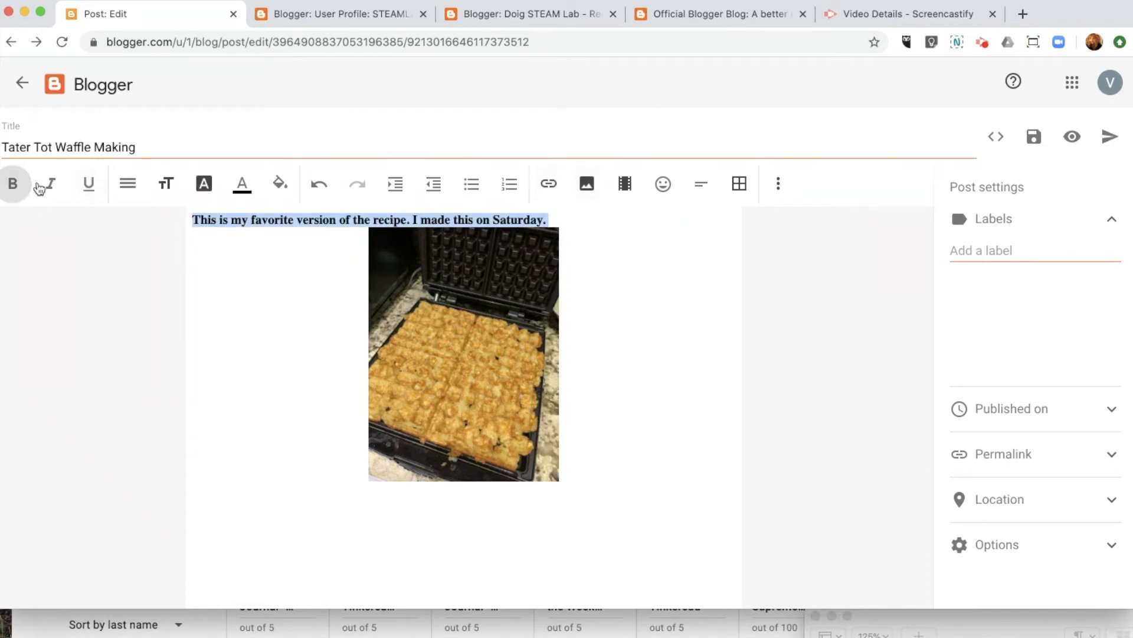
click(50, 185)
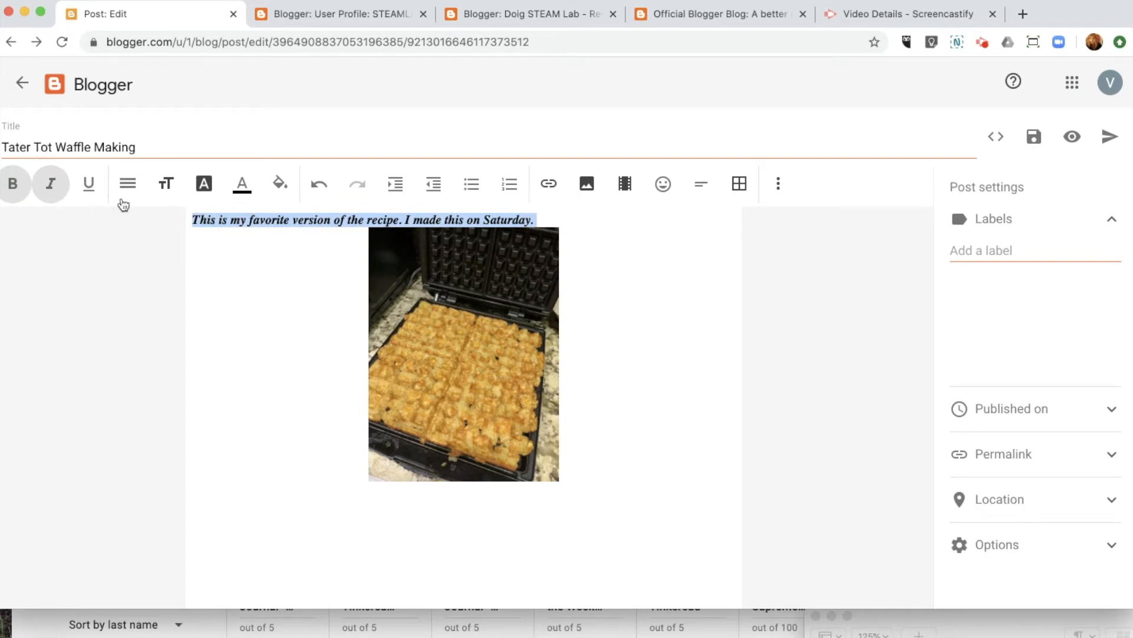
Step: Try the H1, H2 and H3 heading styles on the body sentence and settle on Minor Heading (H4)
click(134, 186)
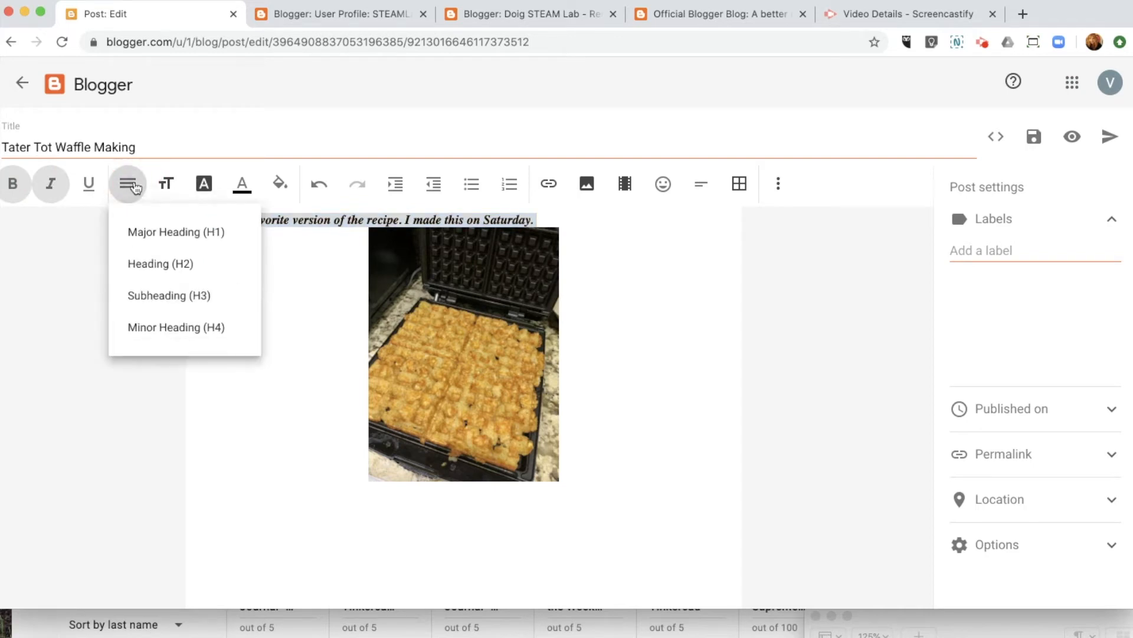
click(152, 232)
click(125, 185)
click(139, 260)
click(125, 187)
click(132, 294)
click(135, 188)
click(142, 327)
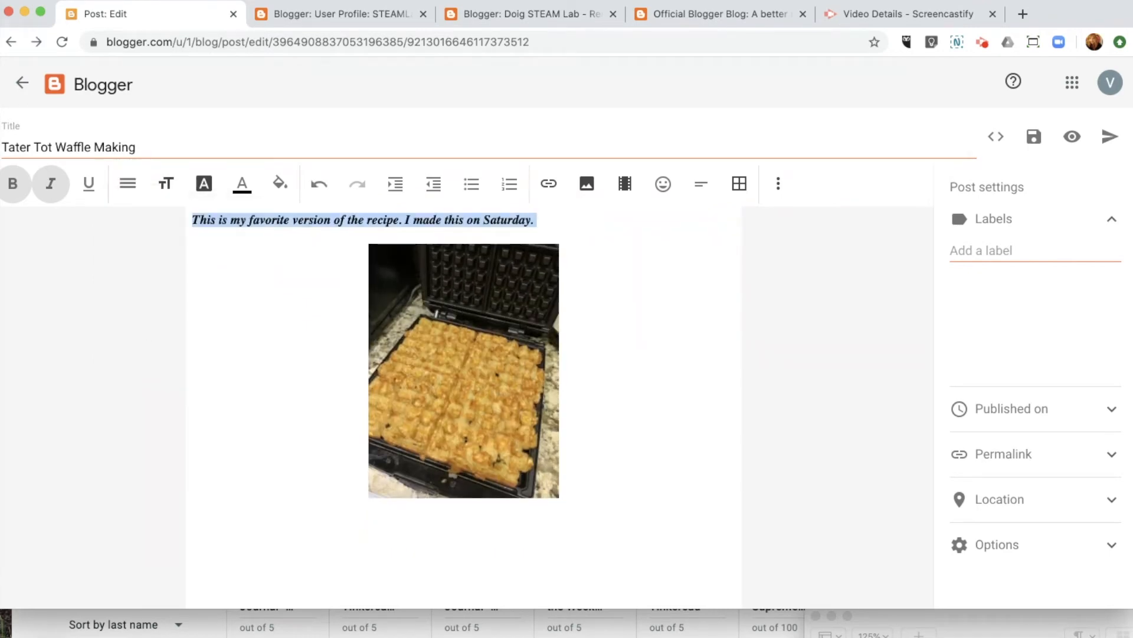
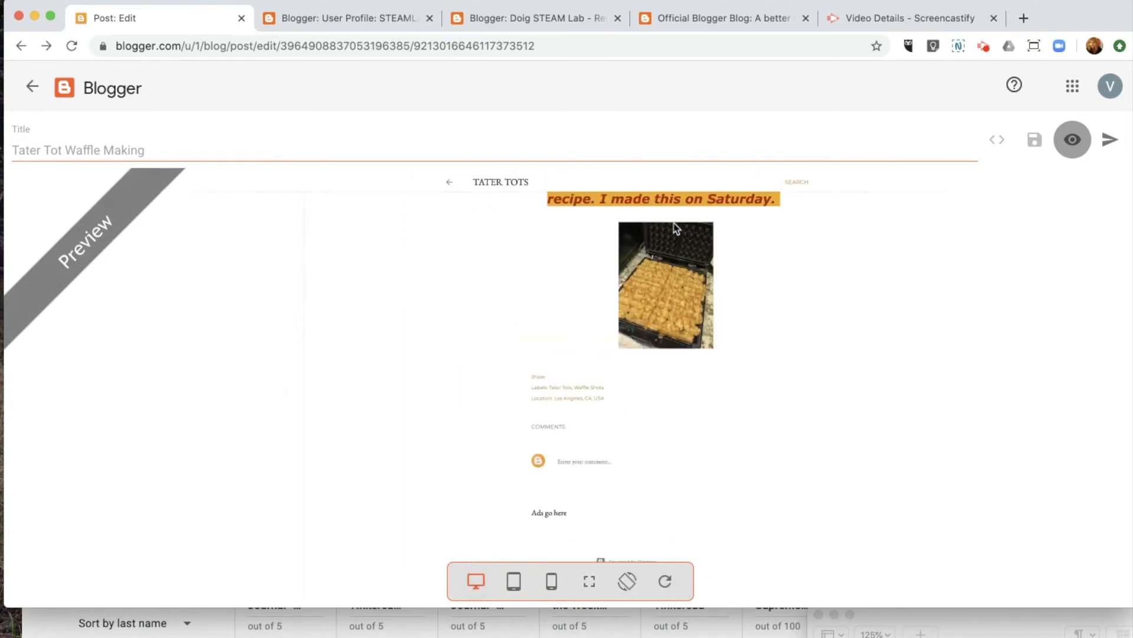
Step: Look over the top of the post preview, return to editing and save the post with "Saturday" changed to "Friday"
scroll(649, 321, up, 3)
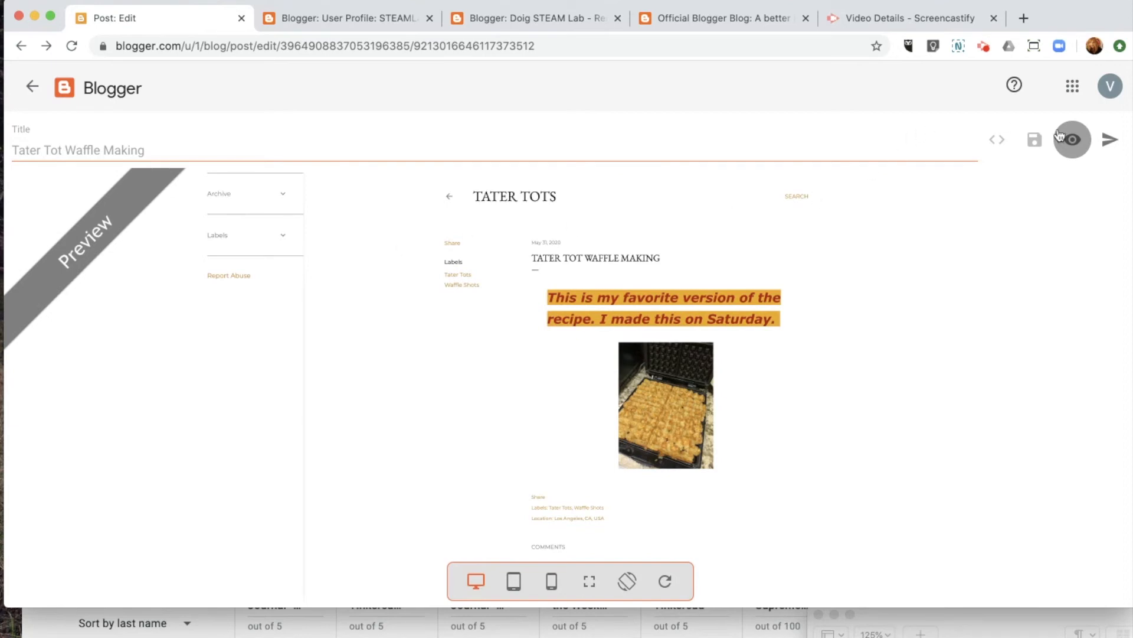
click(1071, 145)
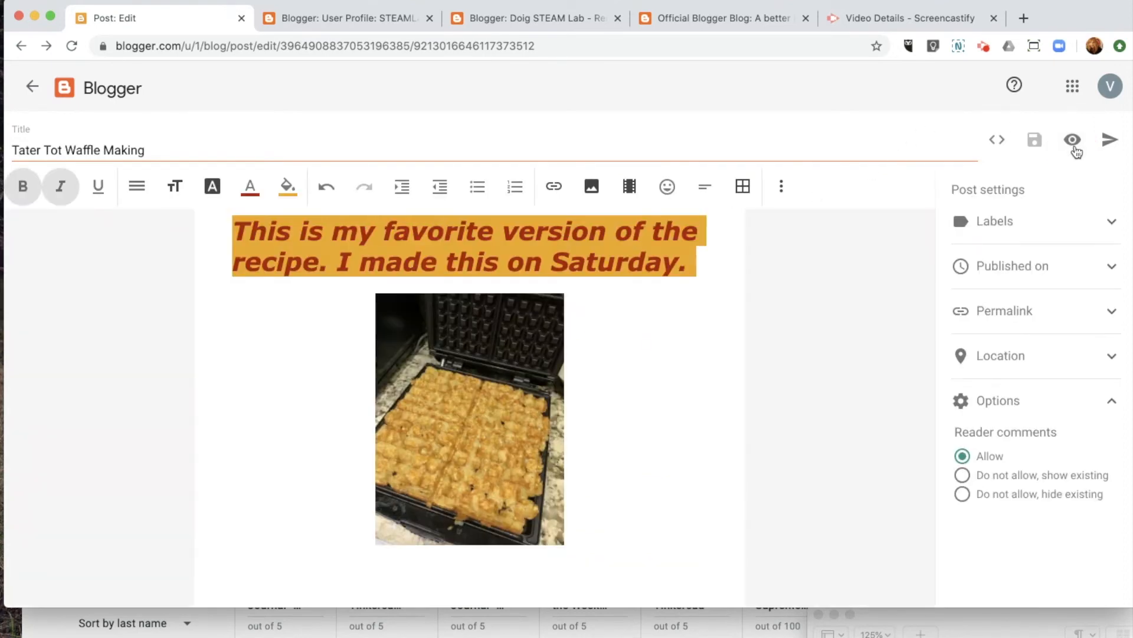
click(1033, 141)
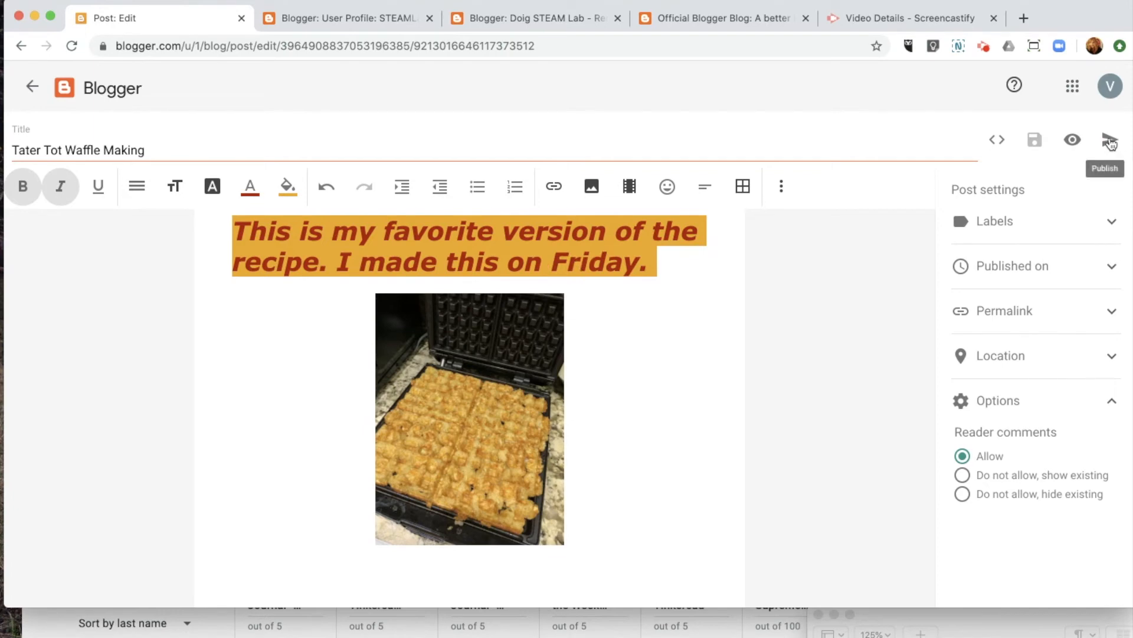
Step: Start publishing the waffle post and cancel at the confirmation
click(1111, 143)
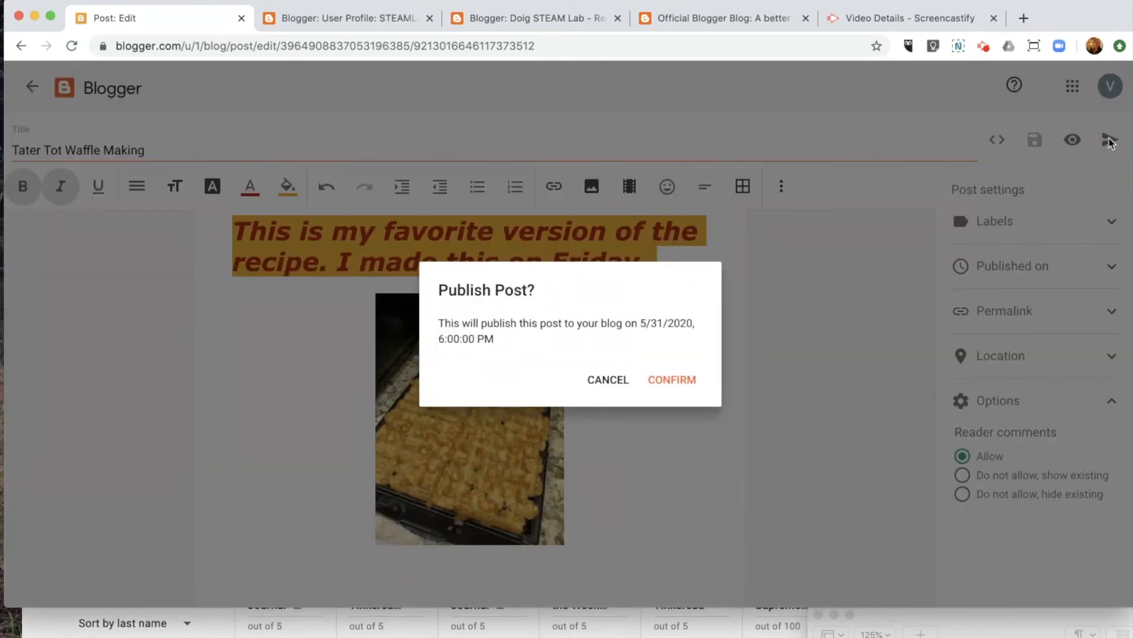
click(614, 382)
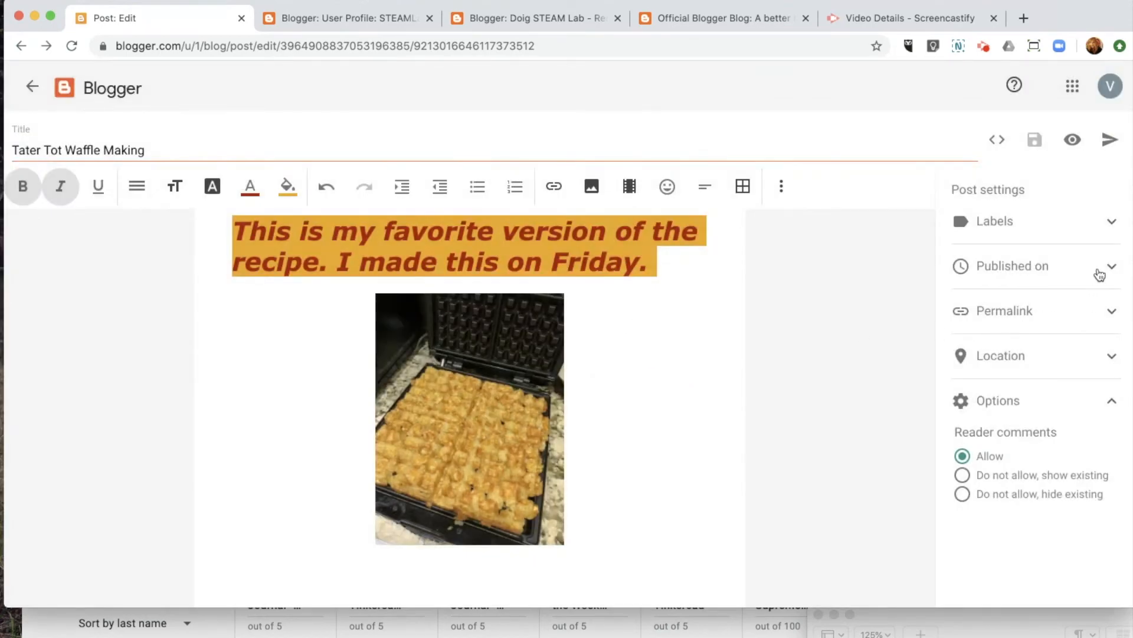
Step: Set the waffle post's publishing date to Automatic and publish the post
click(1101, 277)
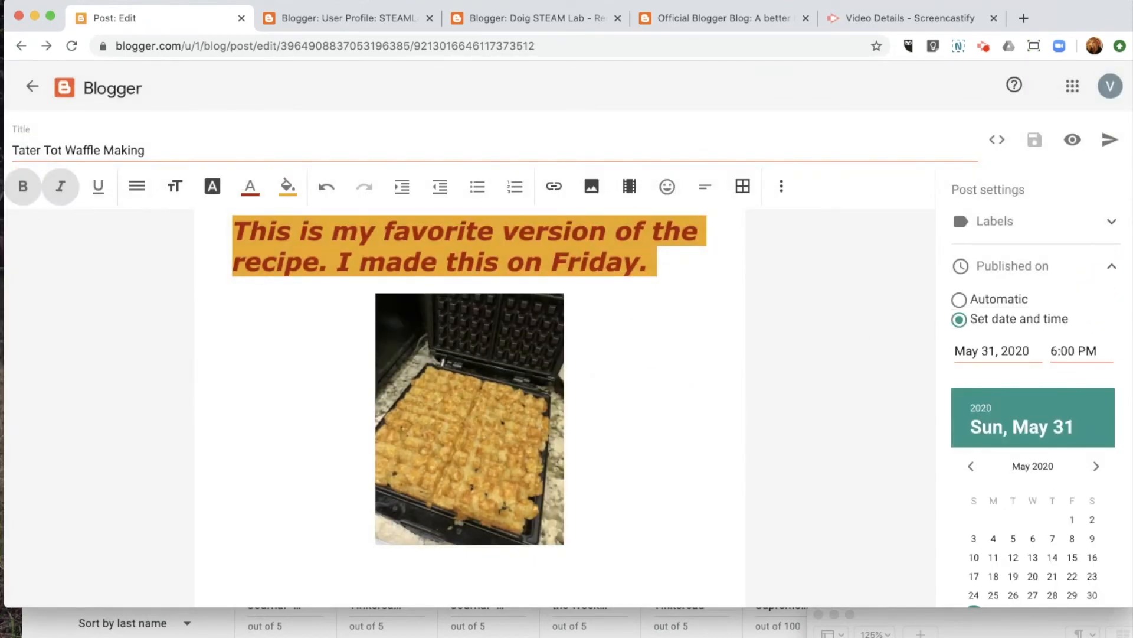
click(958, 300)
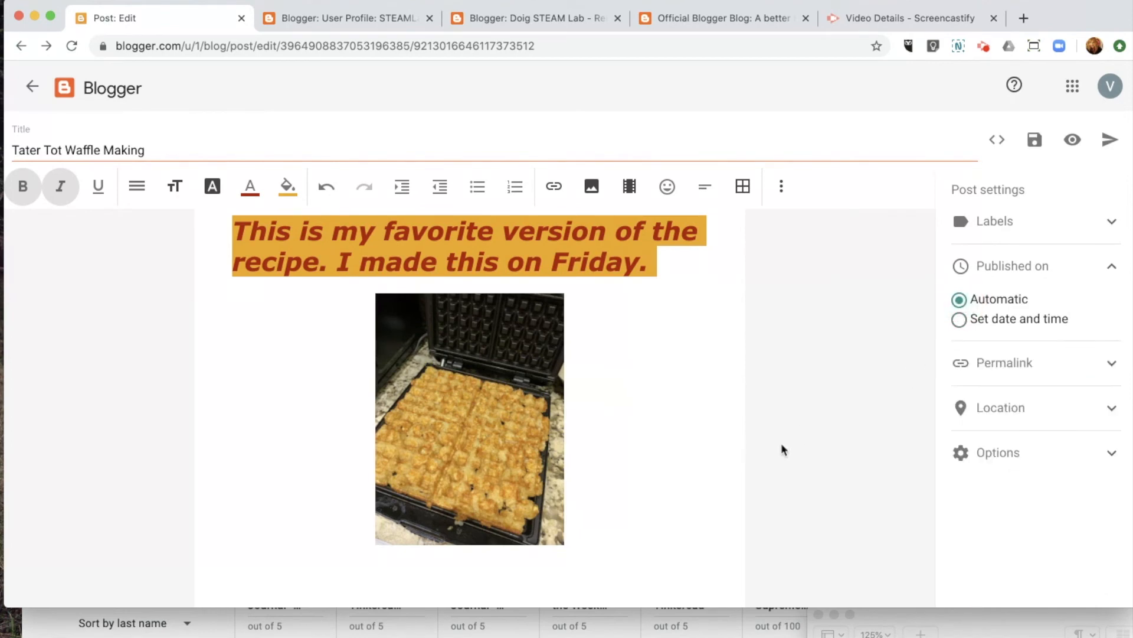
click(1109, 142)
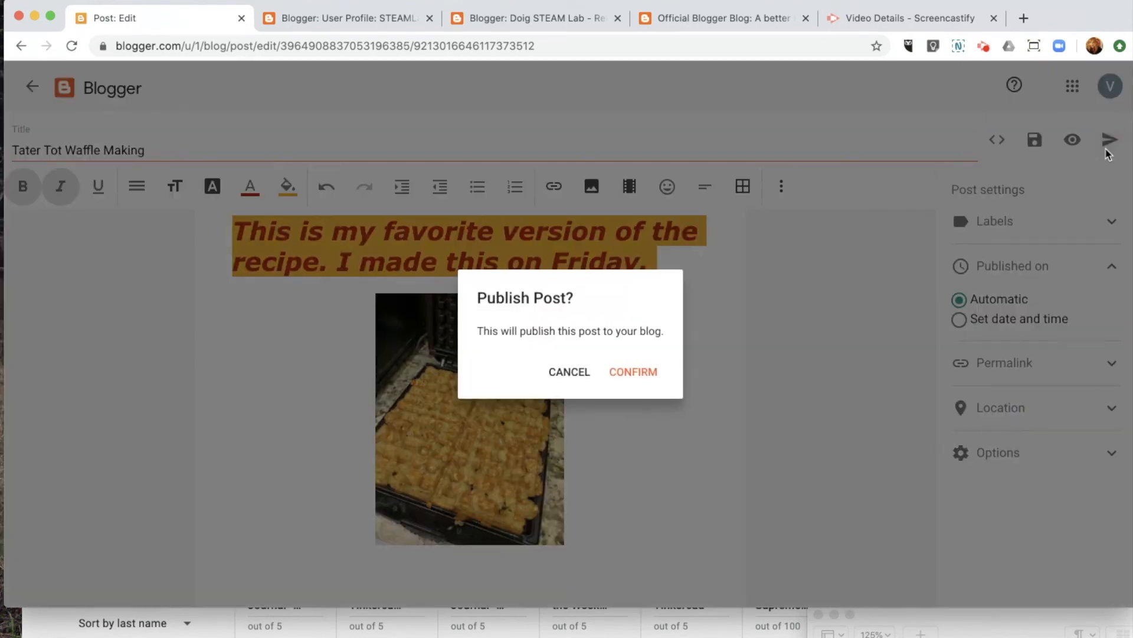
click(641, 371)
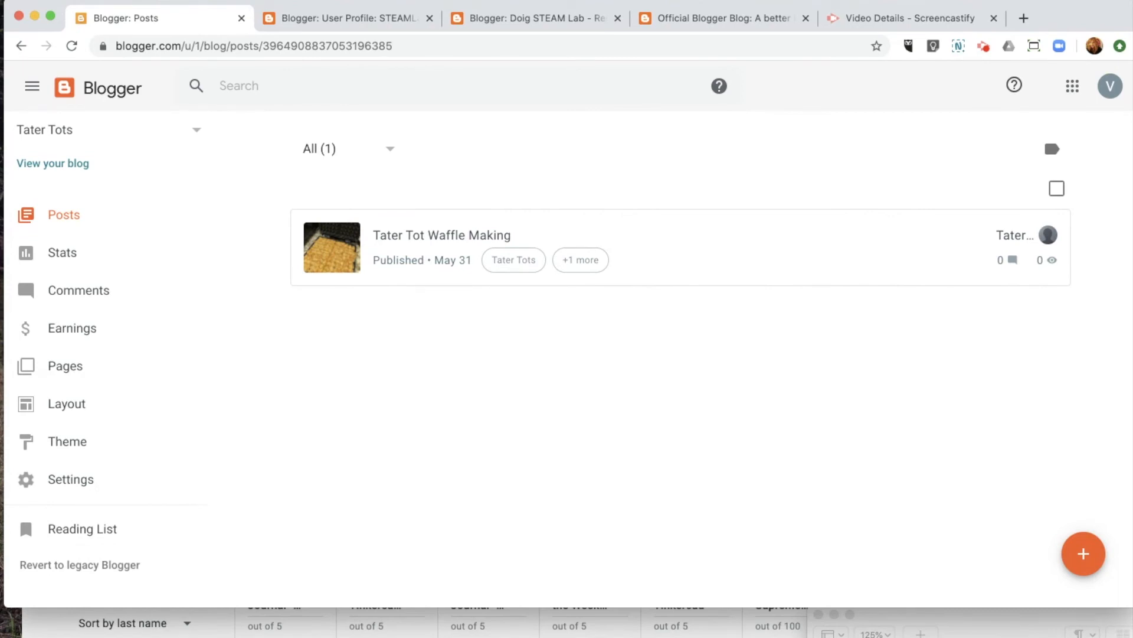
Step: Create a new post titled "Upload a Waffle File"
click(1084, 555)
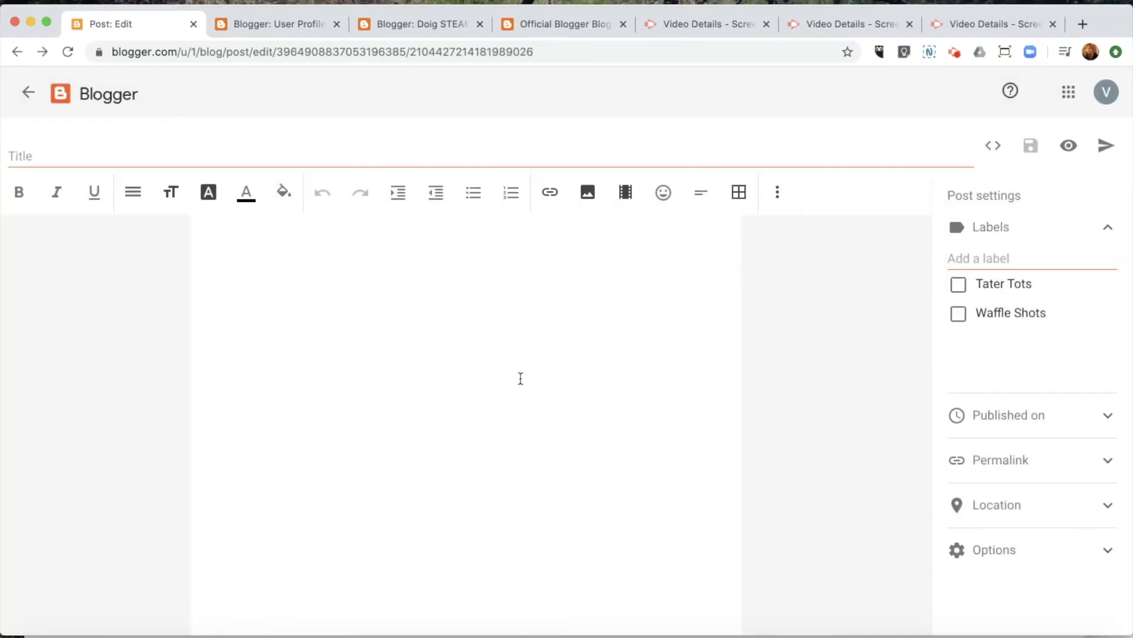
click(30, 148)
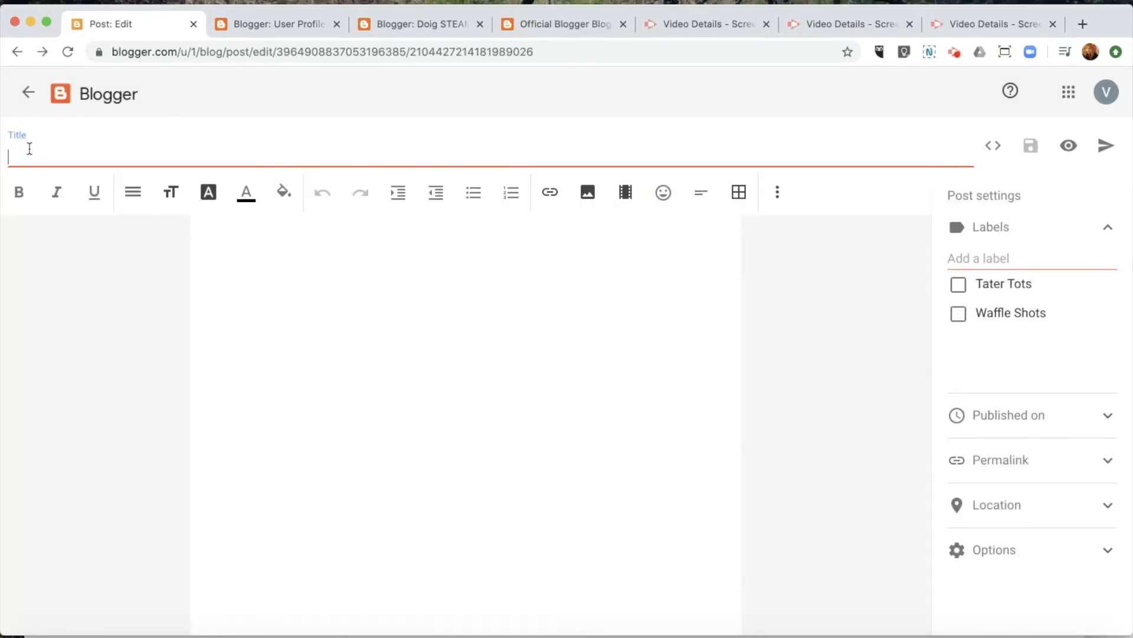
text(Upload a Waffle)
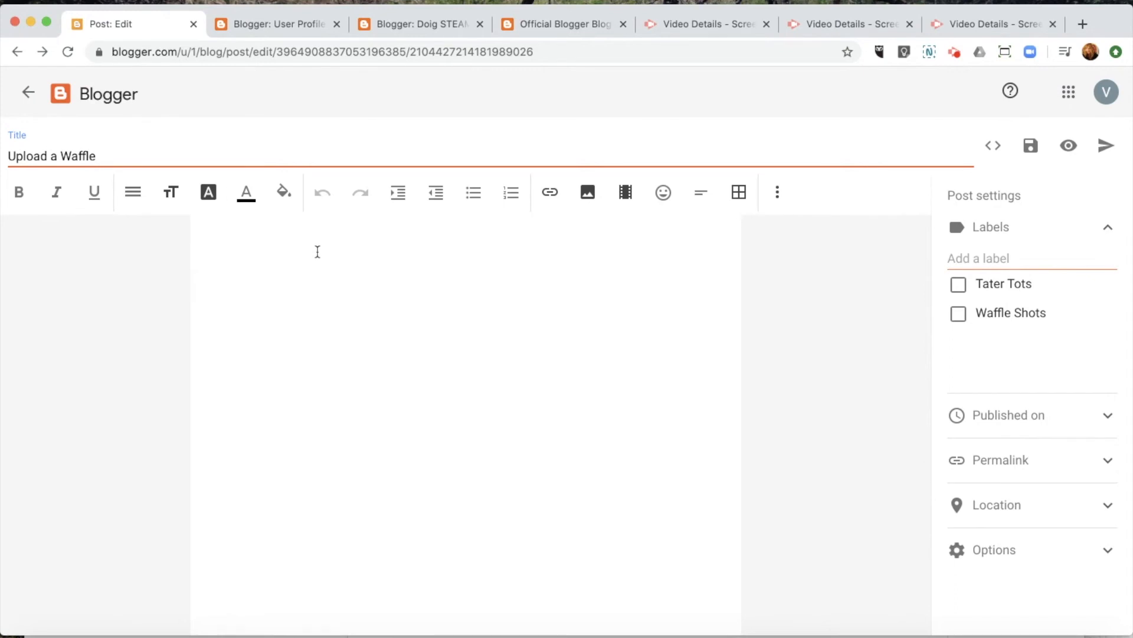
click(450, 282)
click(136, 156)
click(389, 283)
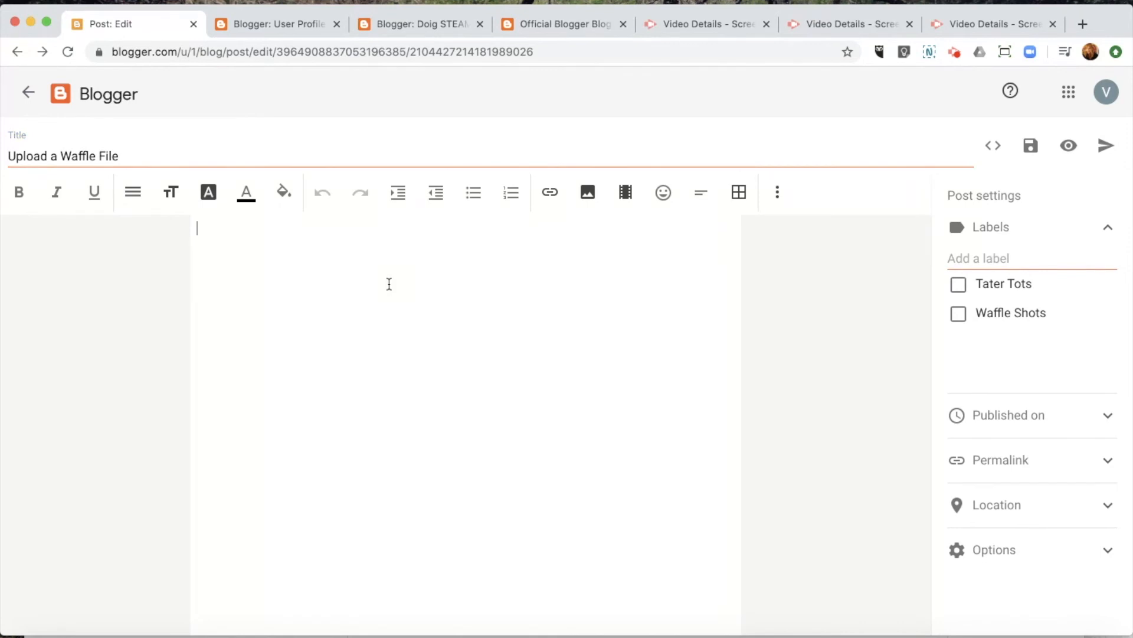
click(626, 192)
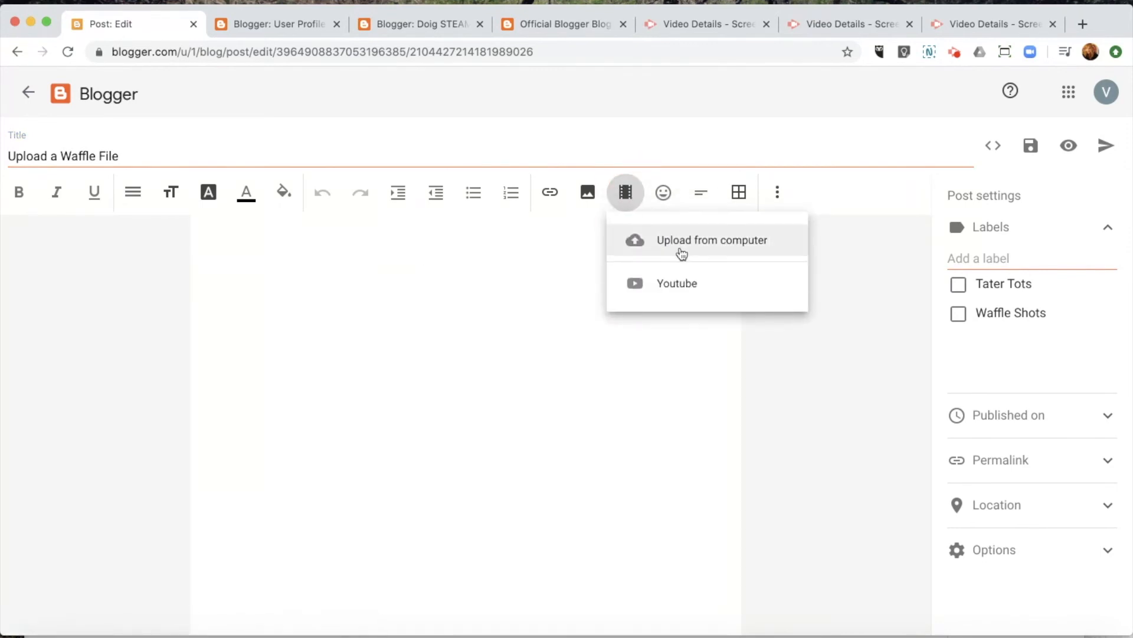
click(689, 291)
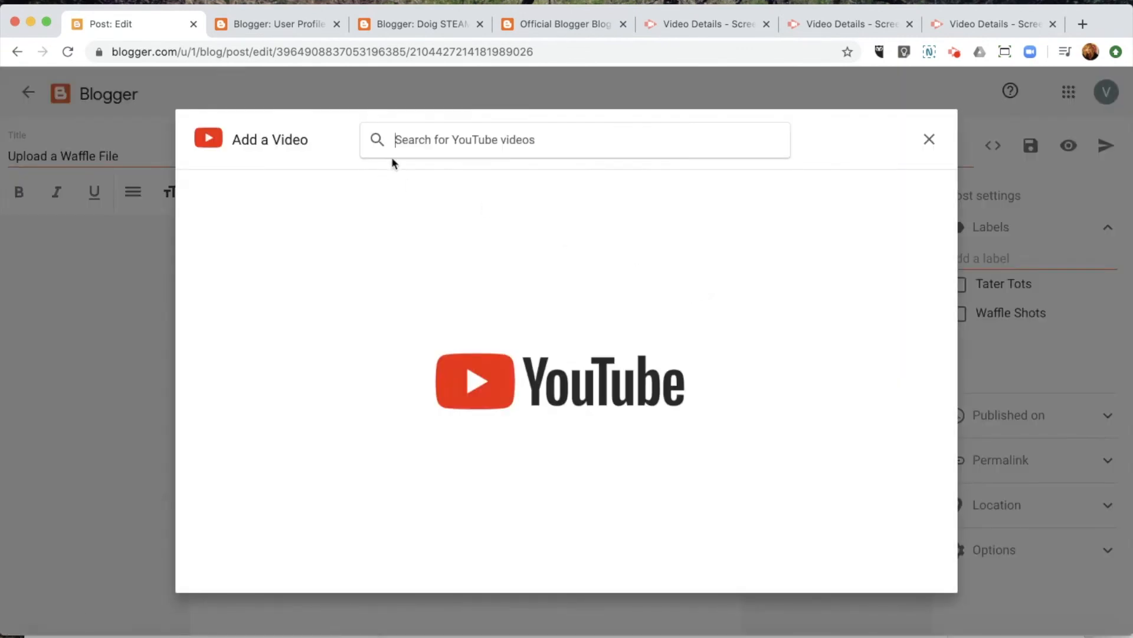
click(428, 141)
text(https://www.youtube.com/watch?v=K3g66uh1fo4)
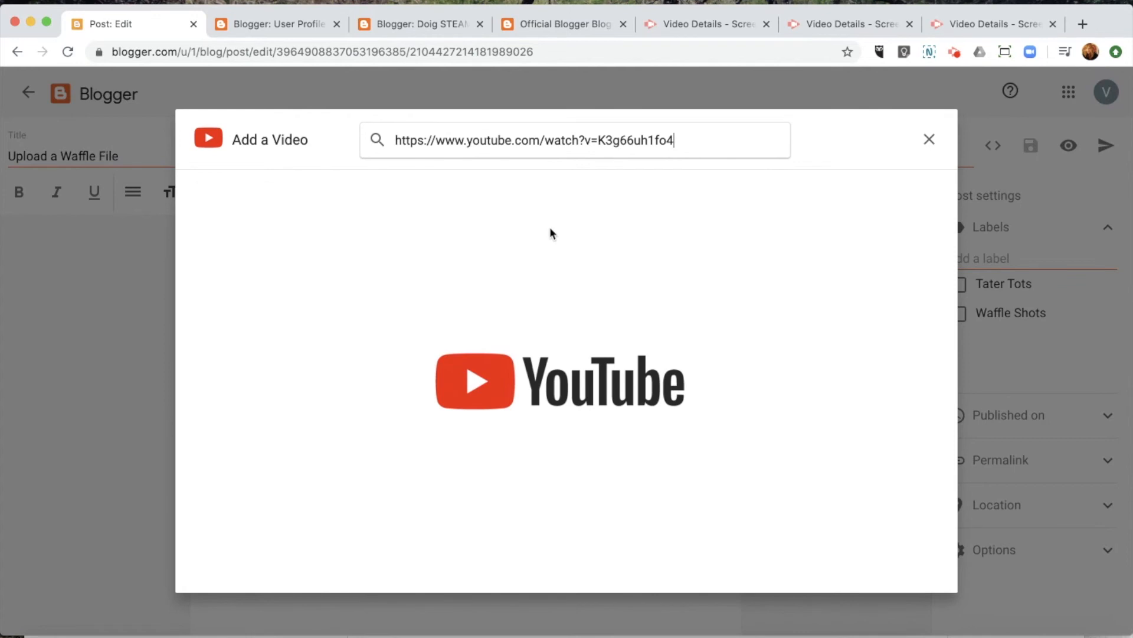
key(Return)
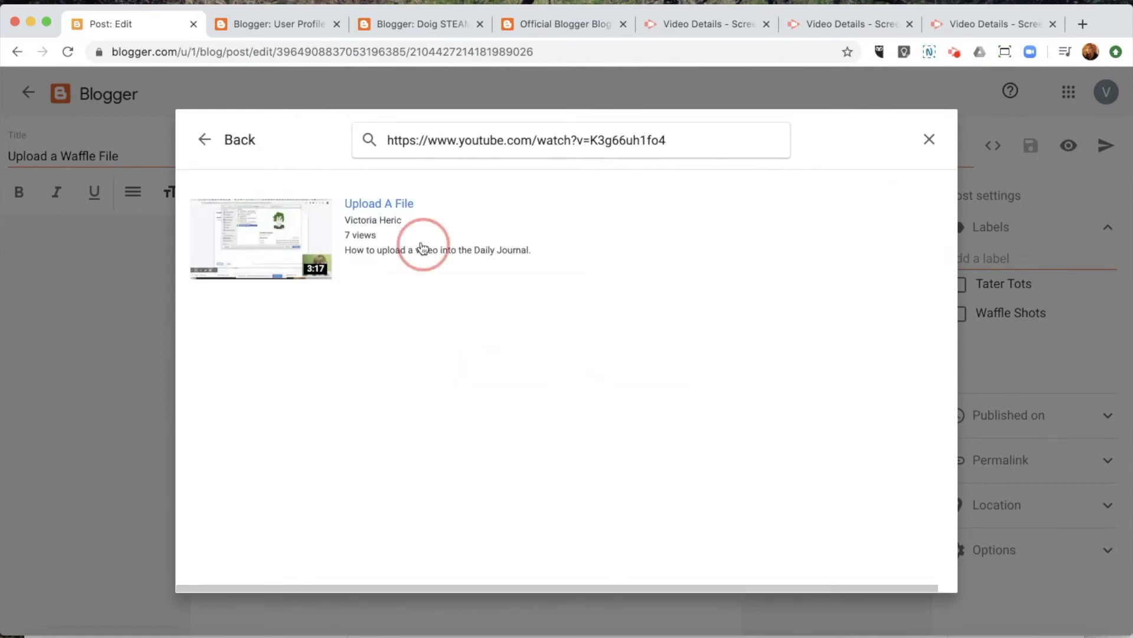
click(421, 248)
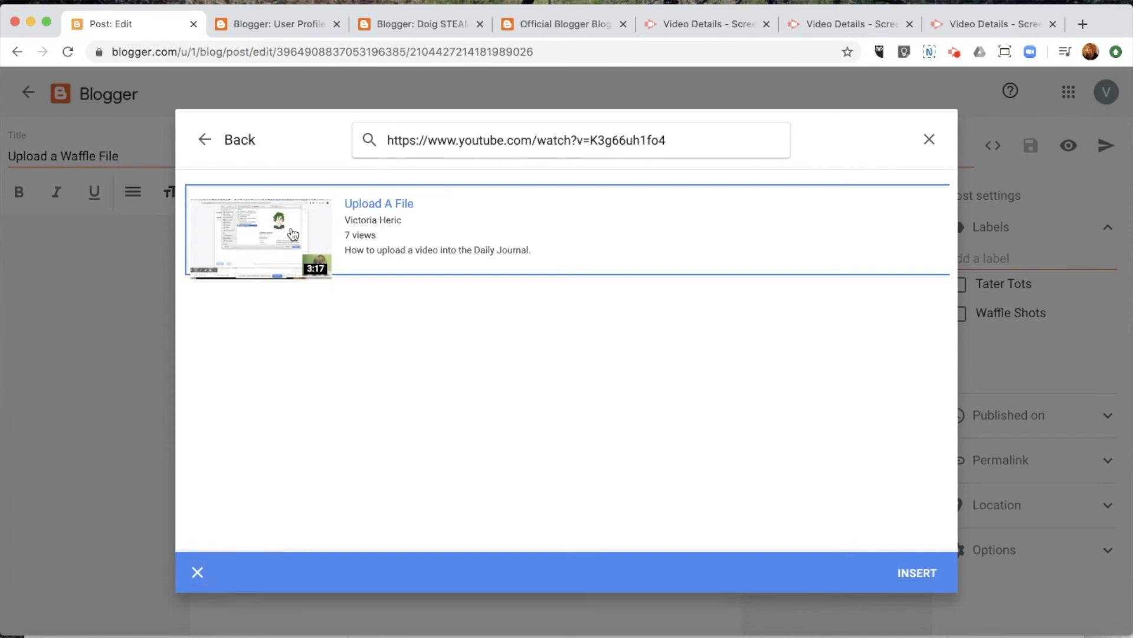
click(912, 575)
Step: Add the line "Please watch this video." beneath the embedded video
click(534, 352)
click(579, 448)
click(588, 448)
click(571, 396)
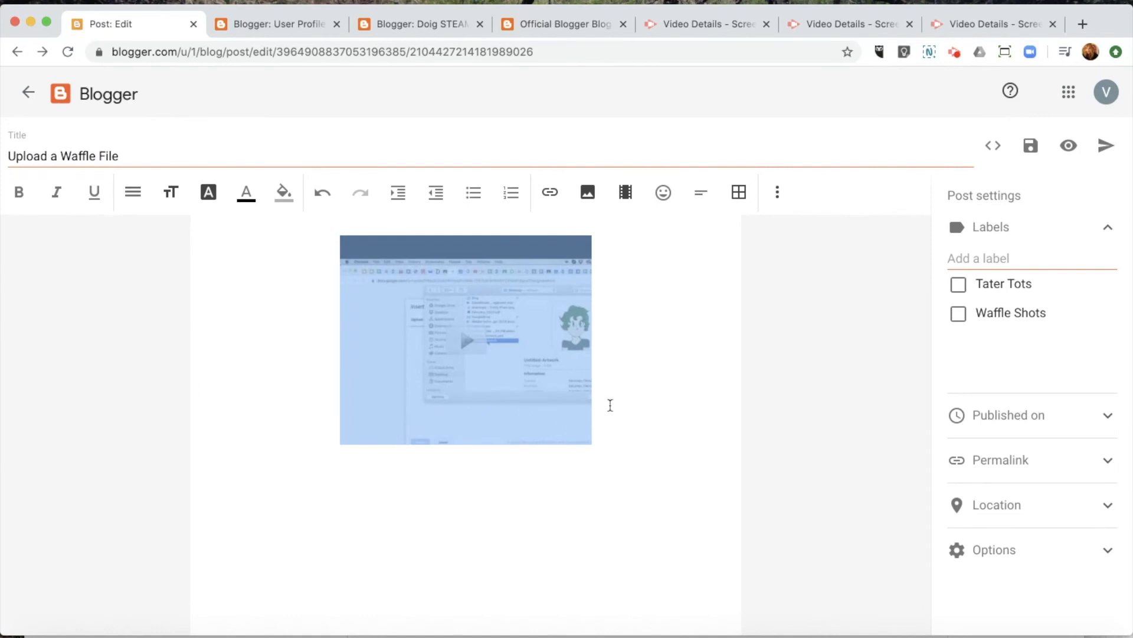
click(602, 428)
key(Return)
text(Ple)
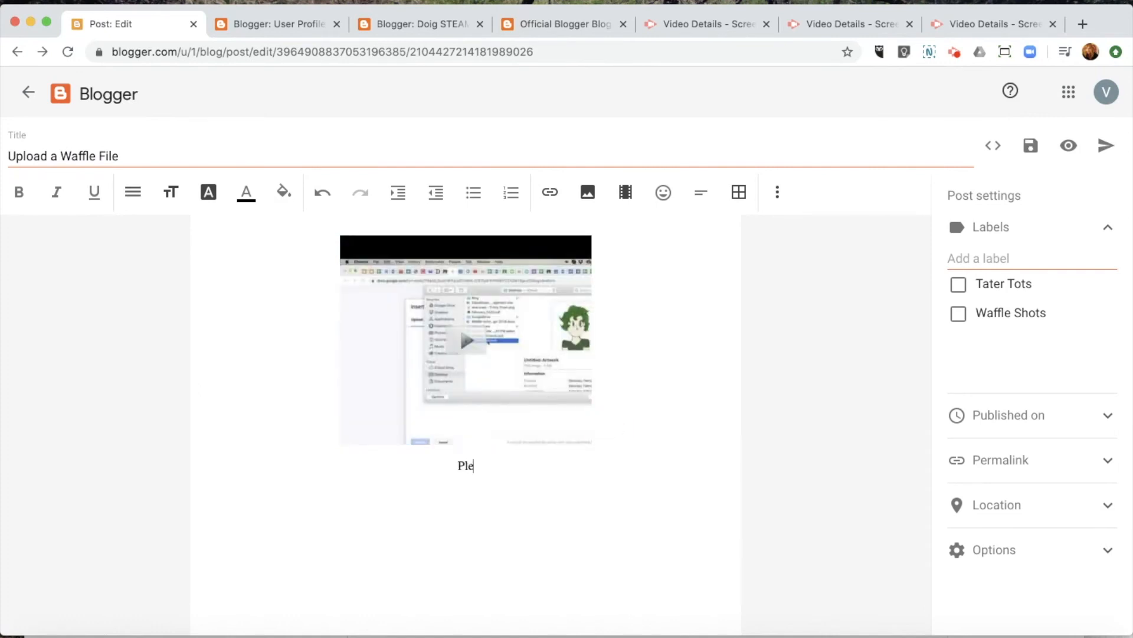
text(ase watch this viedeo.)
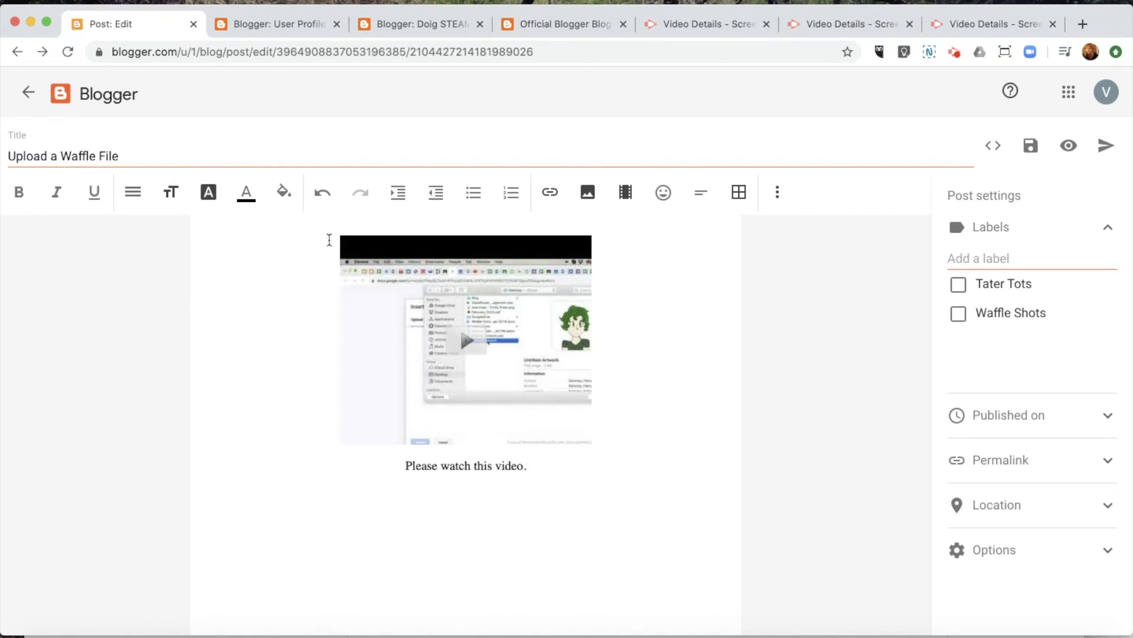
Step: Insert an upward arrow symbol after the sentence under the video and a jump break below it
click(664, 193)
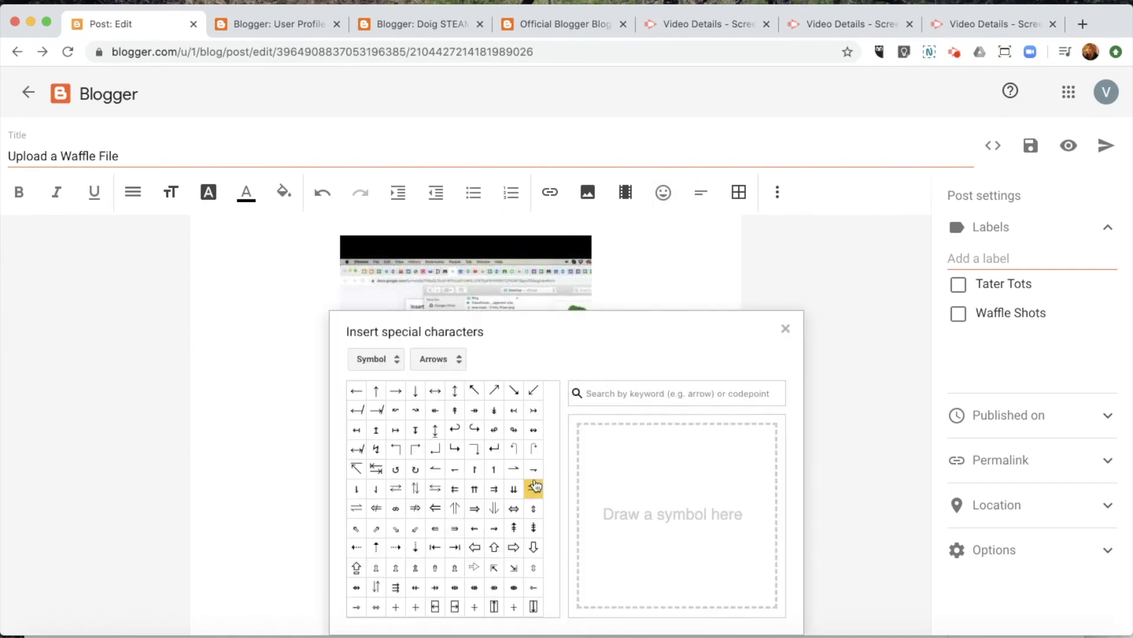
mouse_move(535, 489)
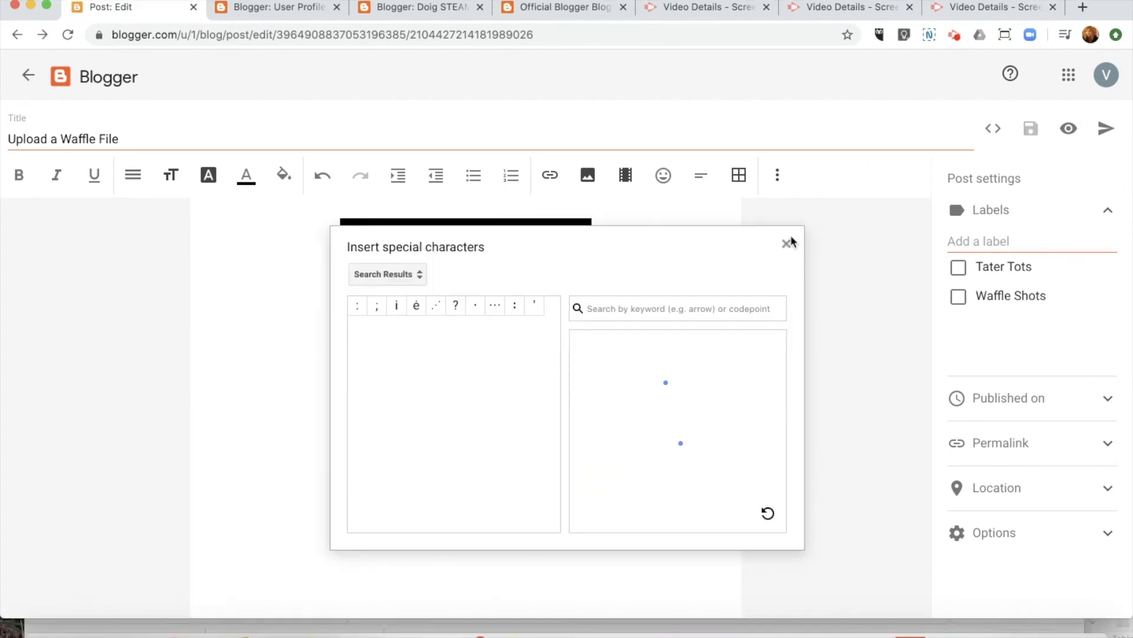
click(787, 241)
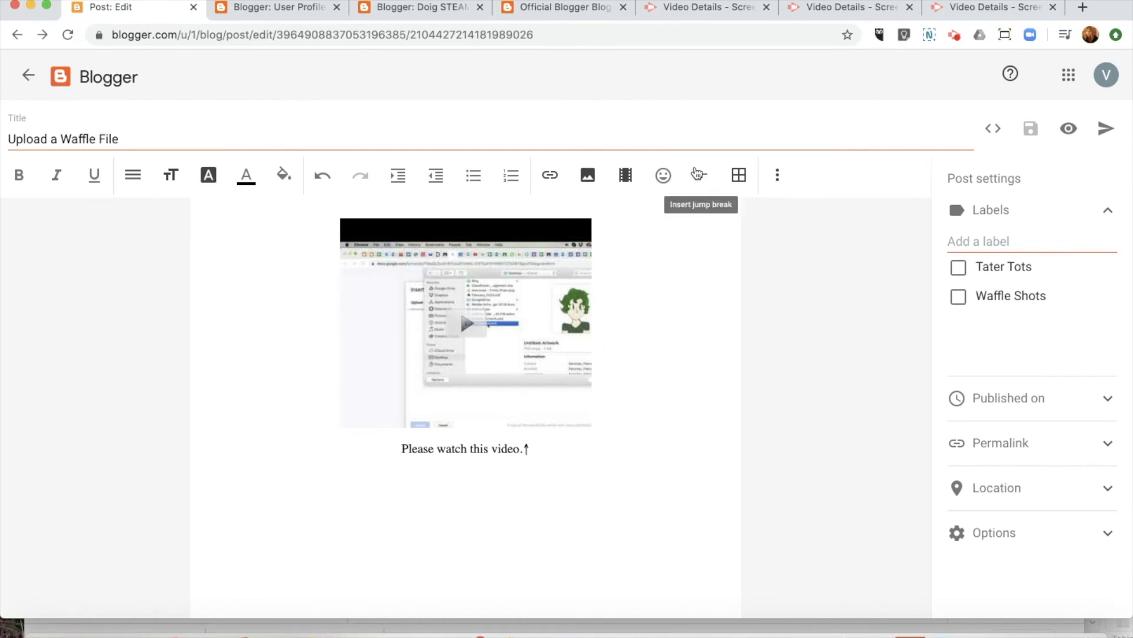
click(699, 176)
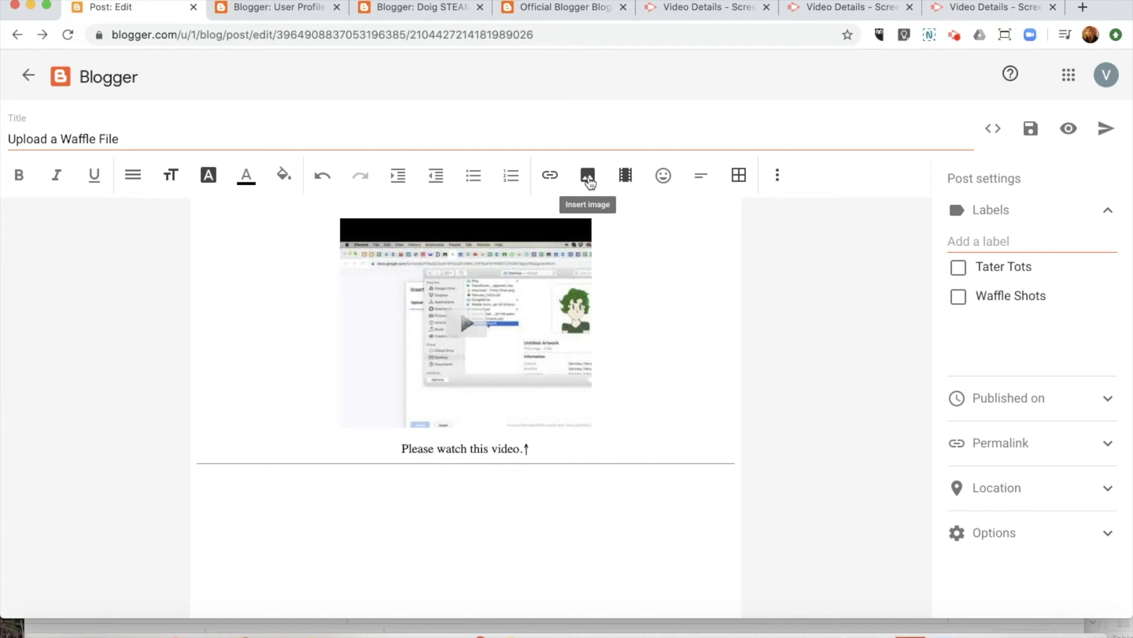
Step: Look through the additional formatting options, including the input languages, and choose the Left to Right layout
click(777, 175)
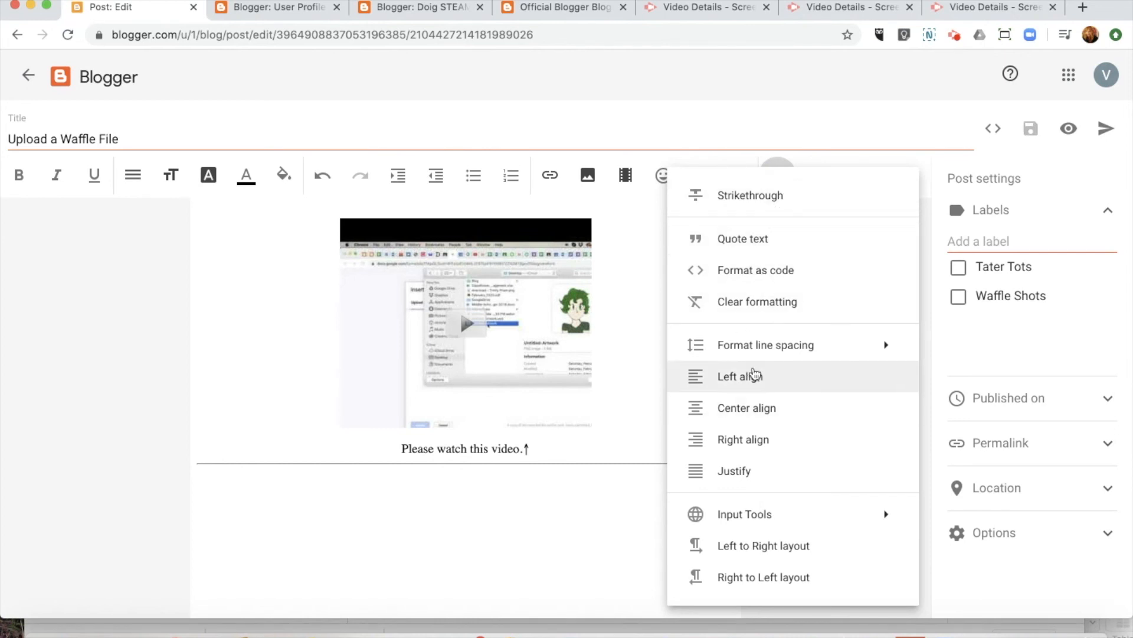
mouse_move(764, 347)
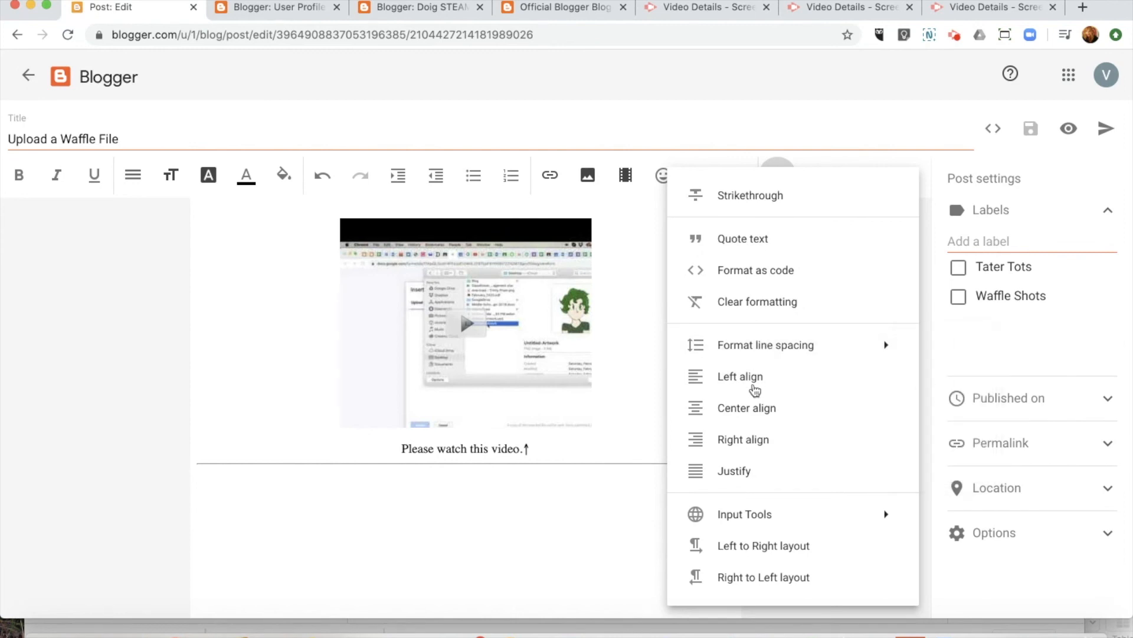
mouse_move(775, 525)
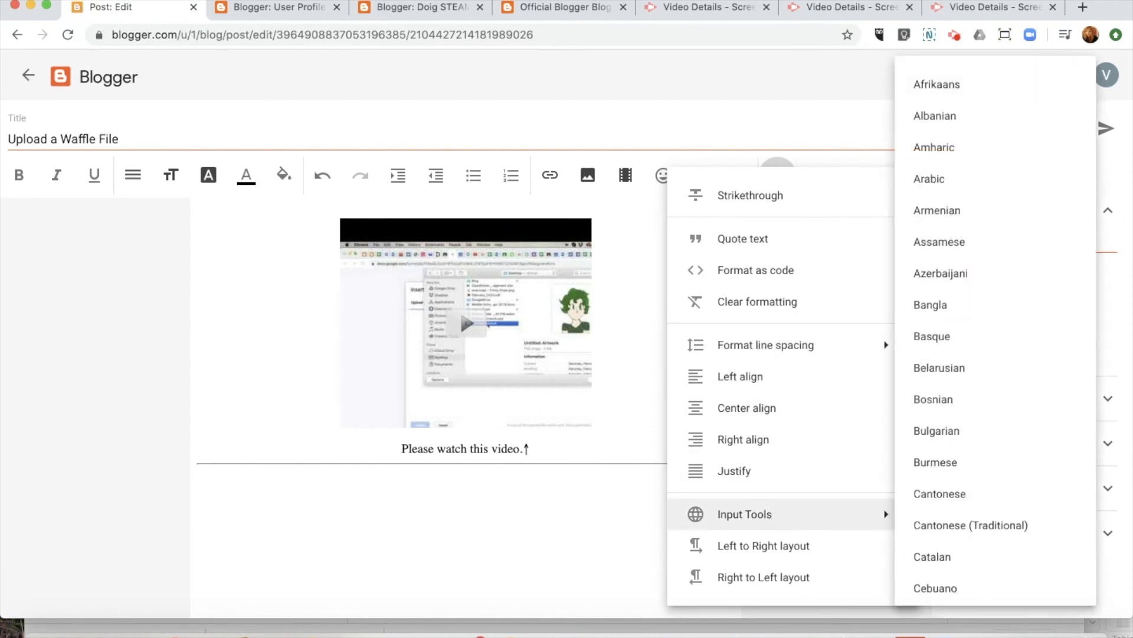
click(784, 548)
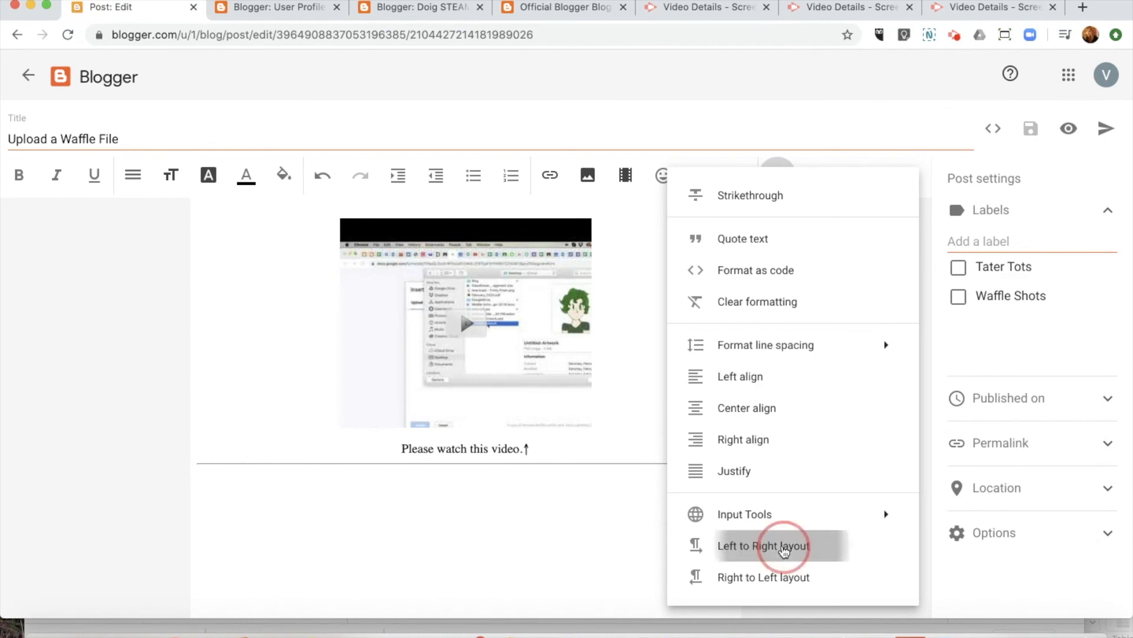
click(574, 508)
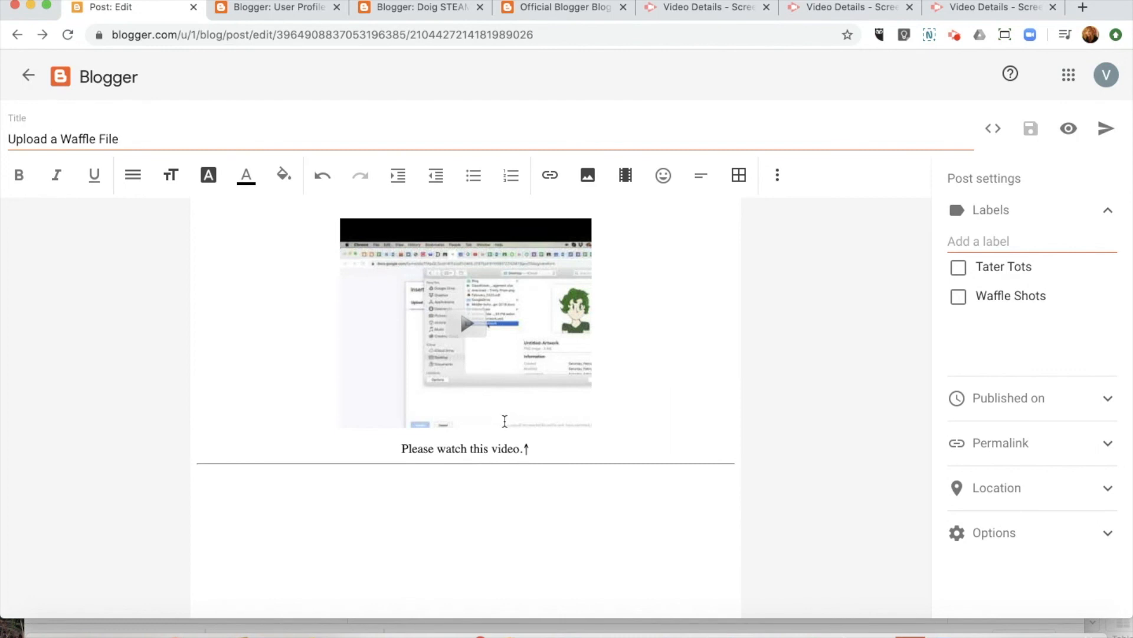
Step: Preview the video post in tablet, smartphone and desktop views and publish it
click(1067, 142)
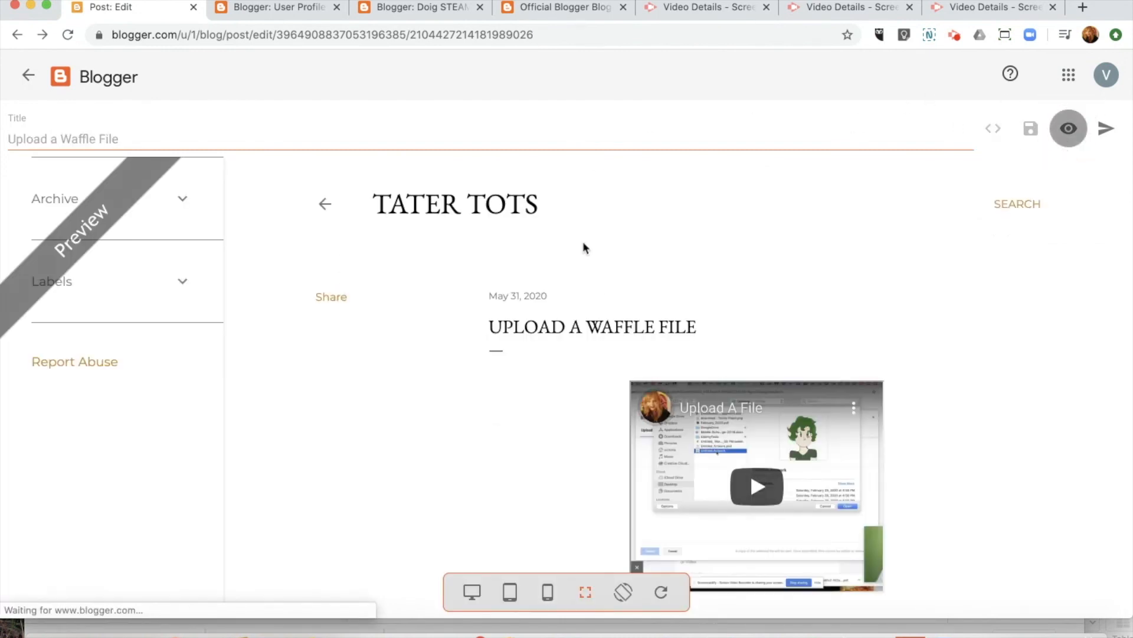
click(513, 602)
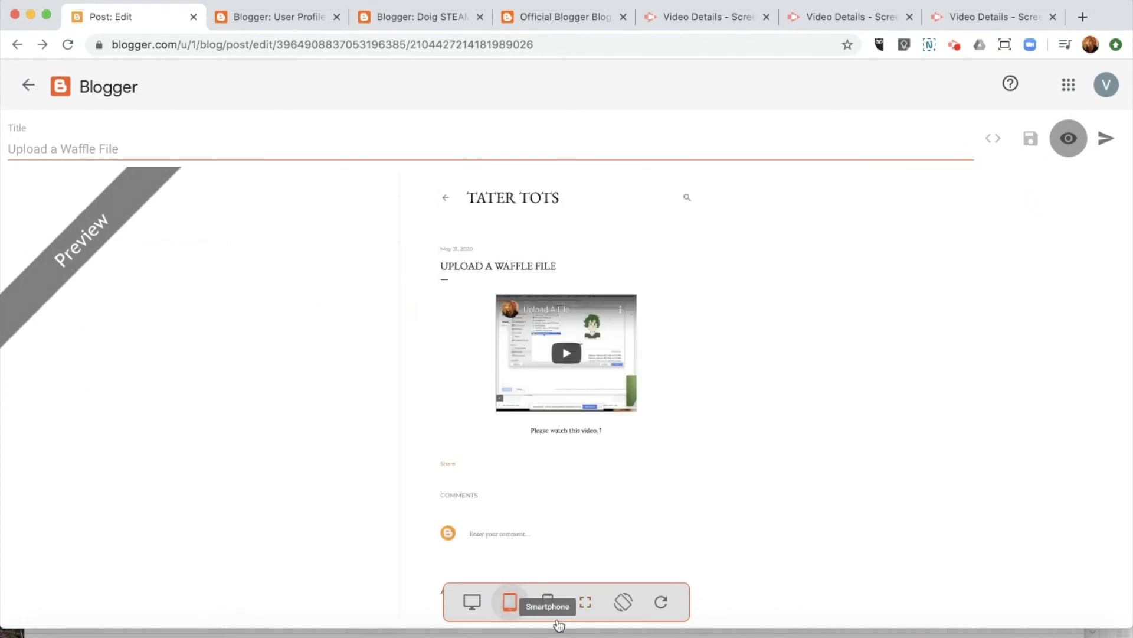
click(548, 603)
click(471, 603)
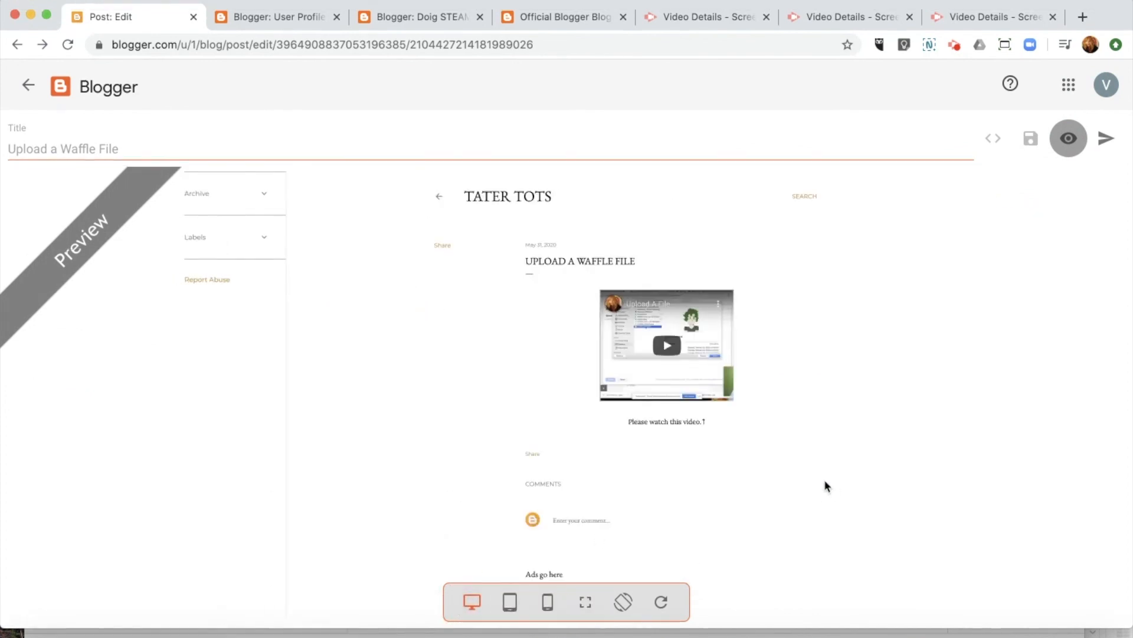
click(1107, 138)
click(627, 378)
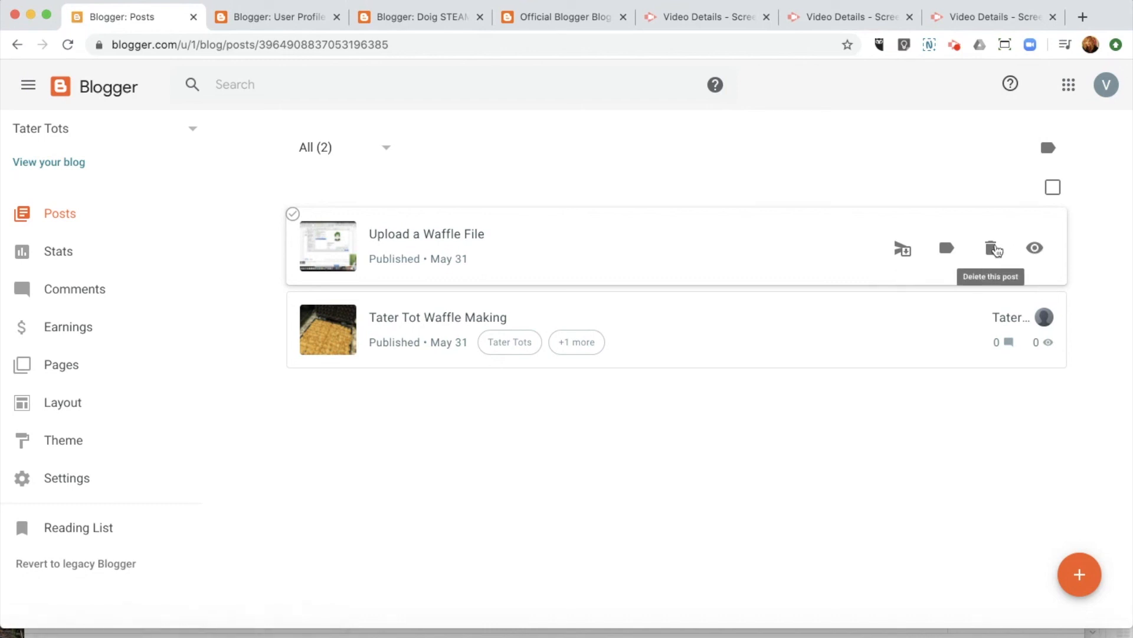
Step: Label the "Upload a Waffle File" post with Tater Tots and a new label, How To Videos
click(948, 249)
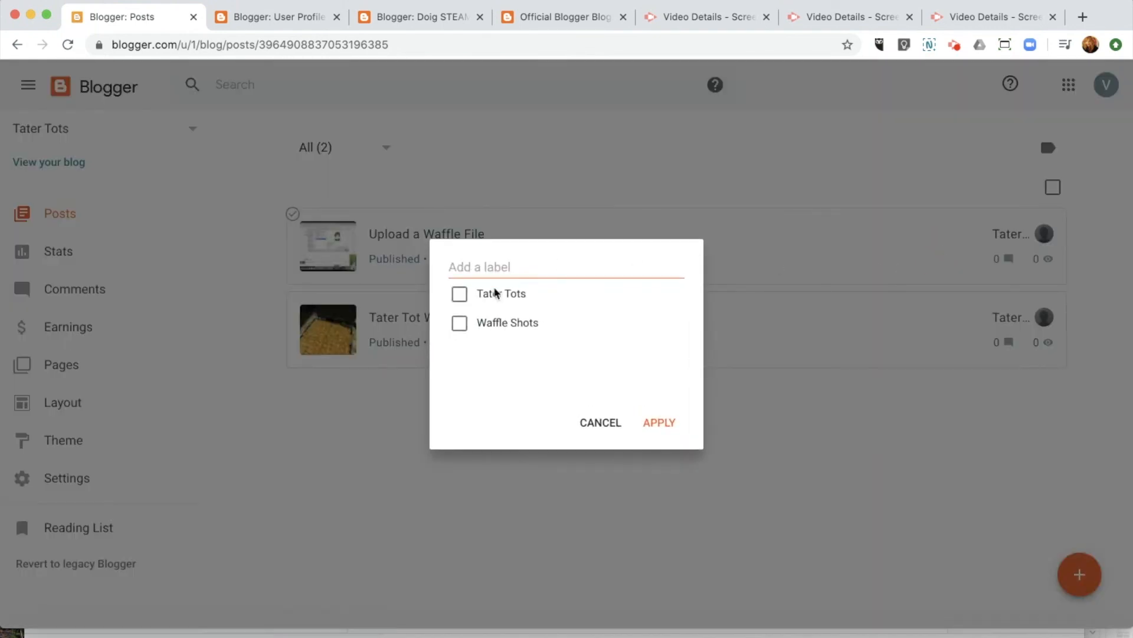
click(459, 294)
click(484, 264)
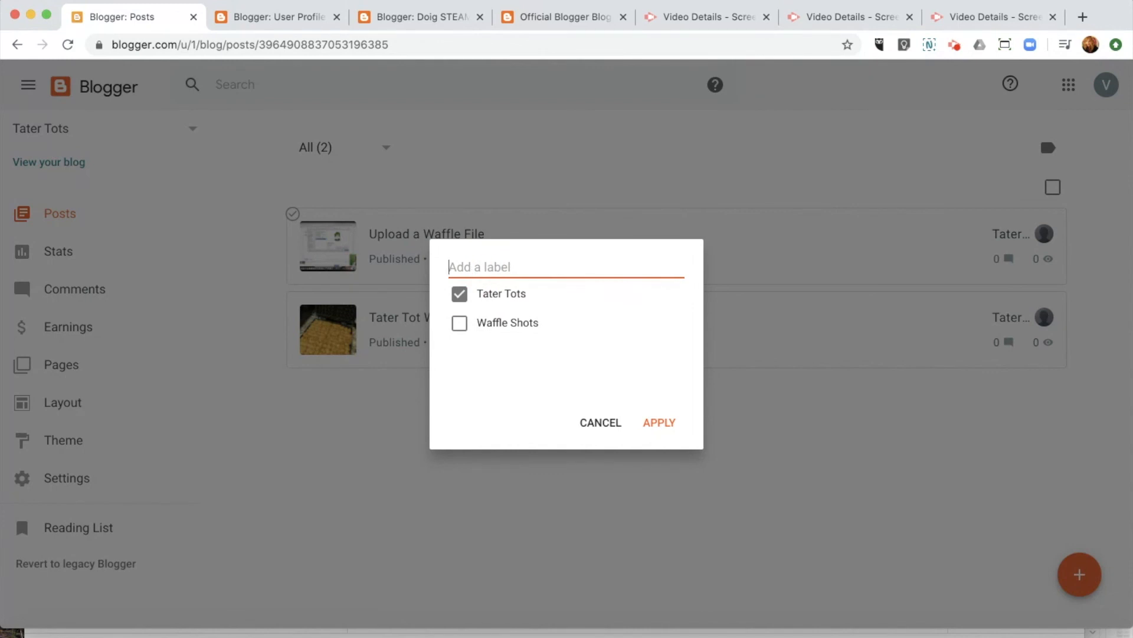
text(How To )
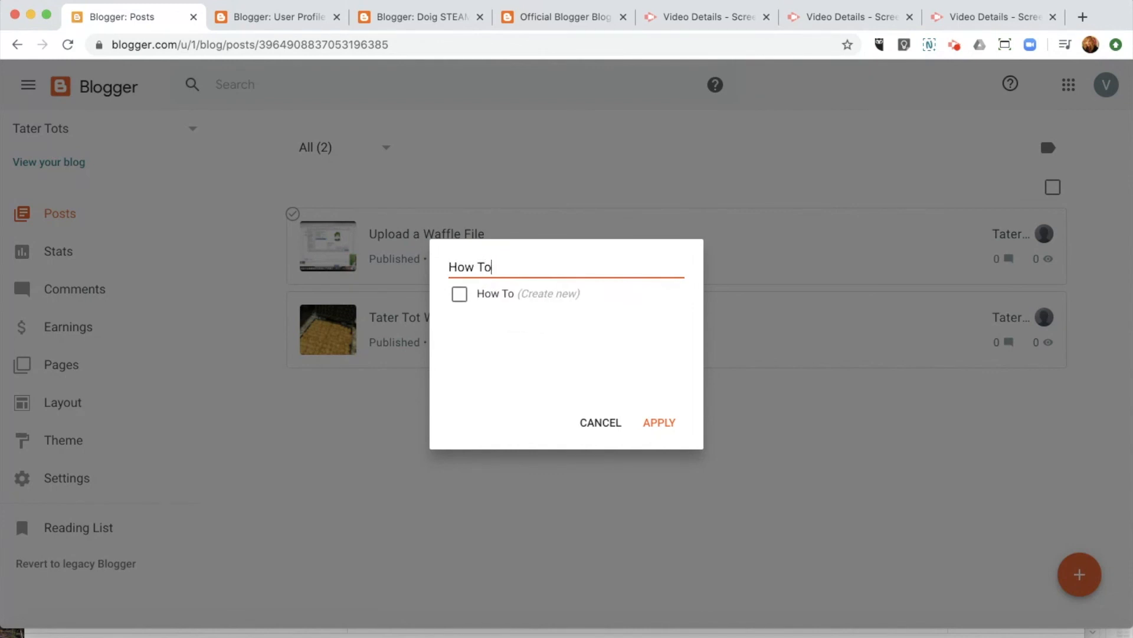
text(Videos)
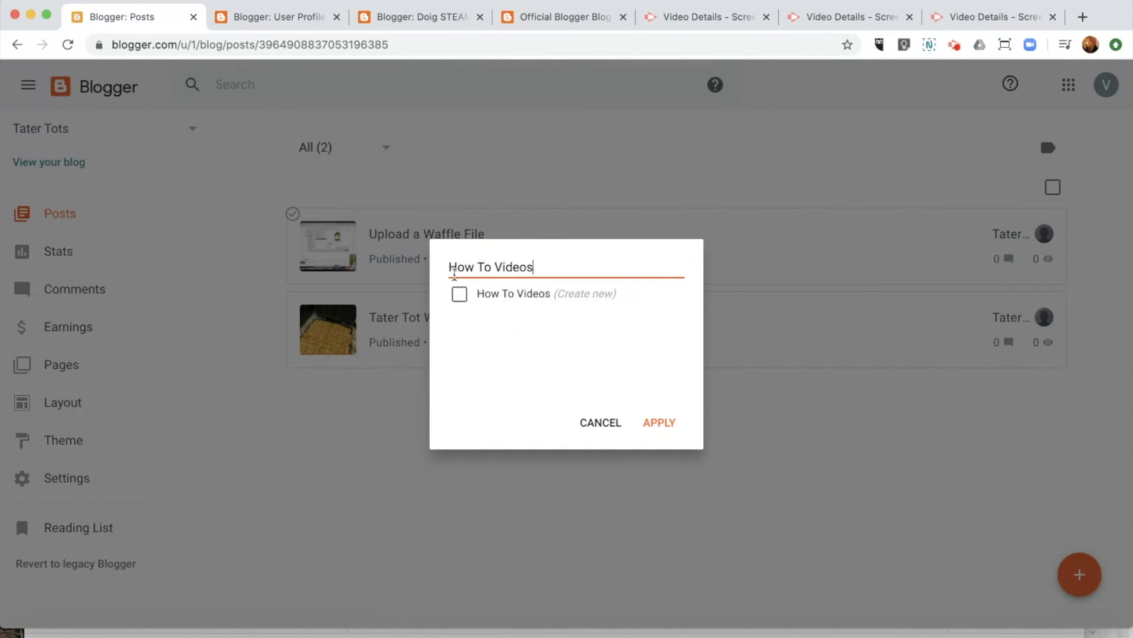
click(470, 292)
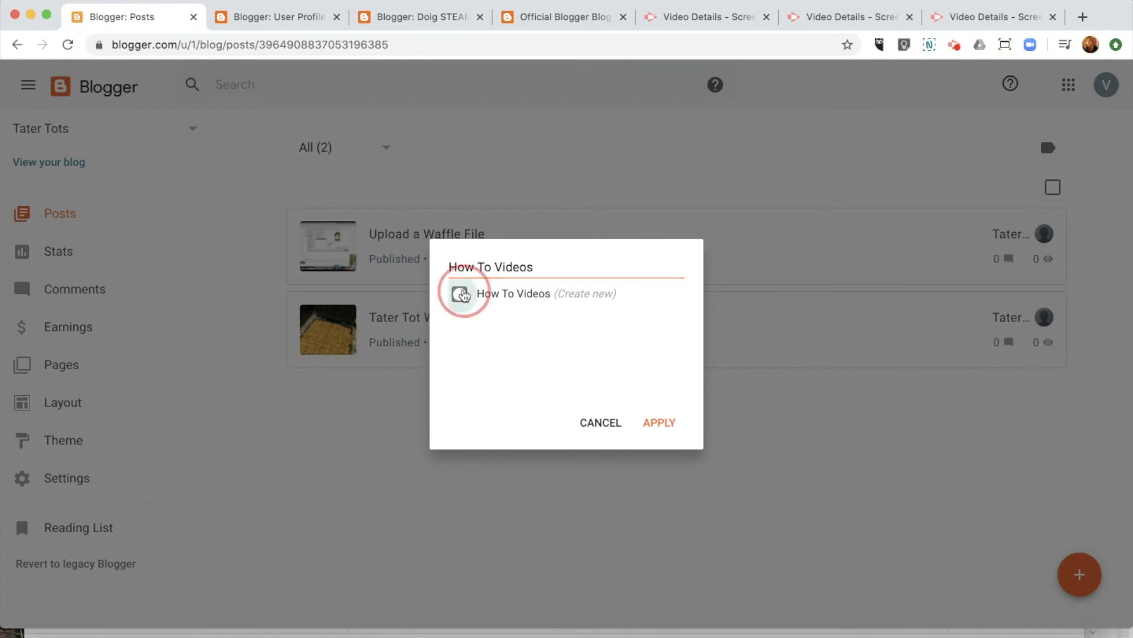
click(665, 426)
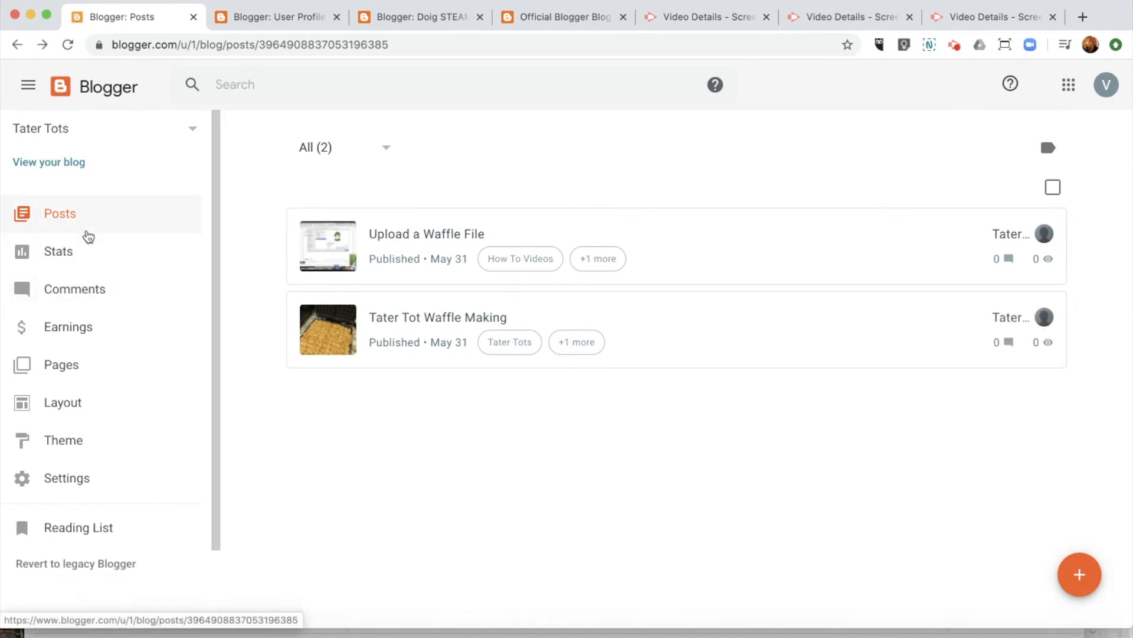
Step: Review the Tater Tots blog's statistics, including its followers, view counts, latest post and page data
click(73, 252)
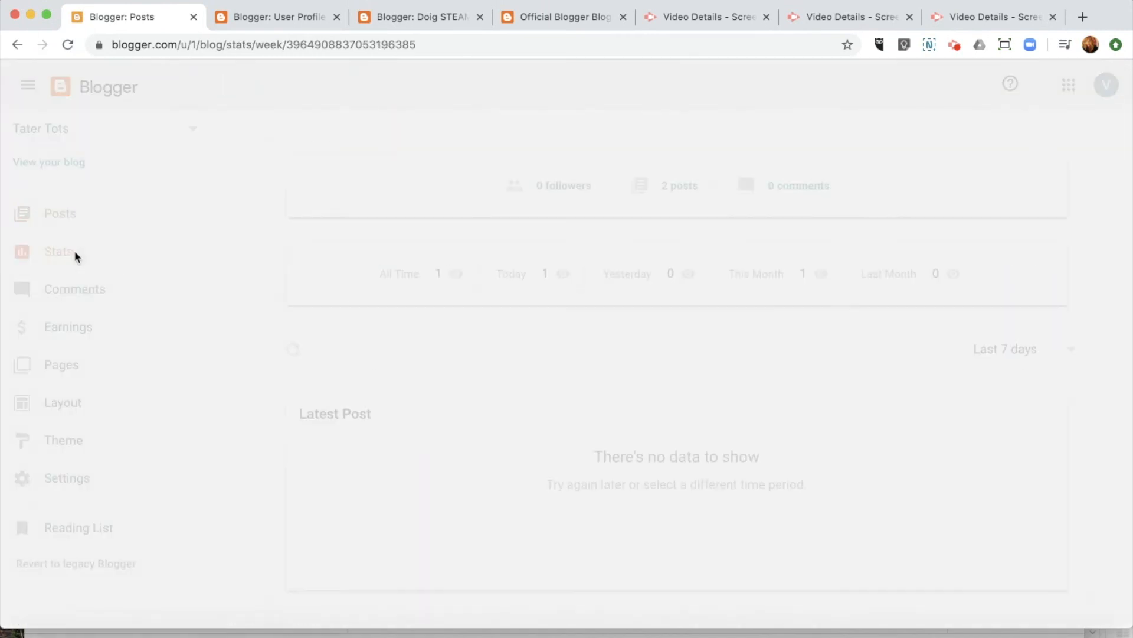
scroll(712, 359, down, 6)
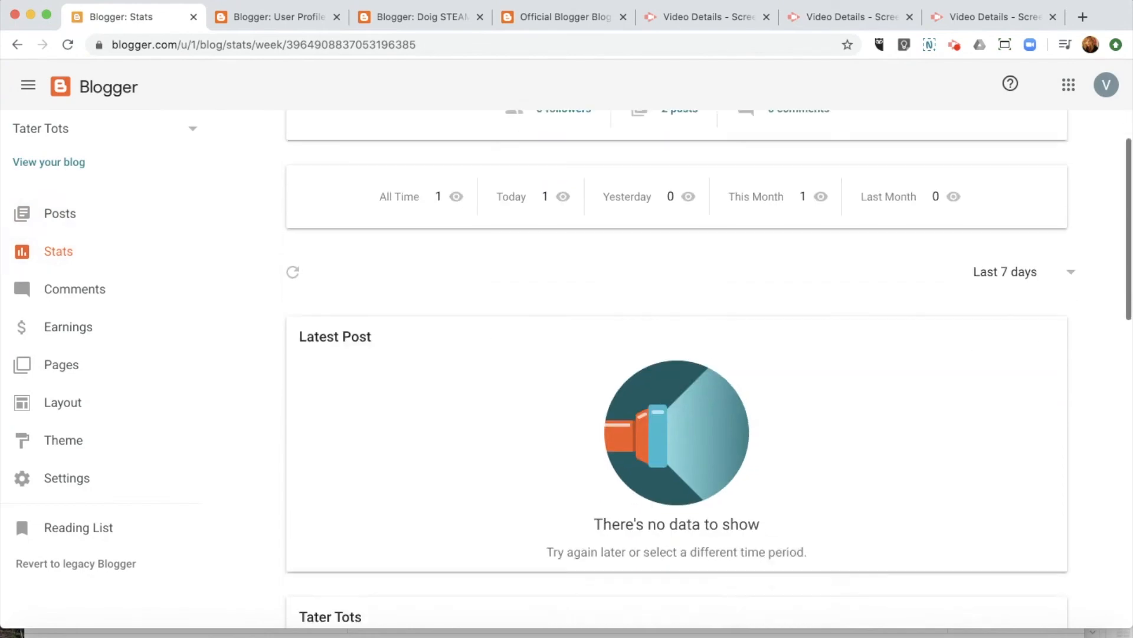
scroll(713, 356, down, 10)
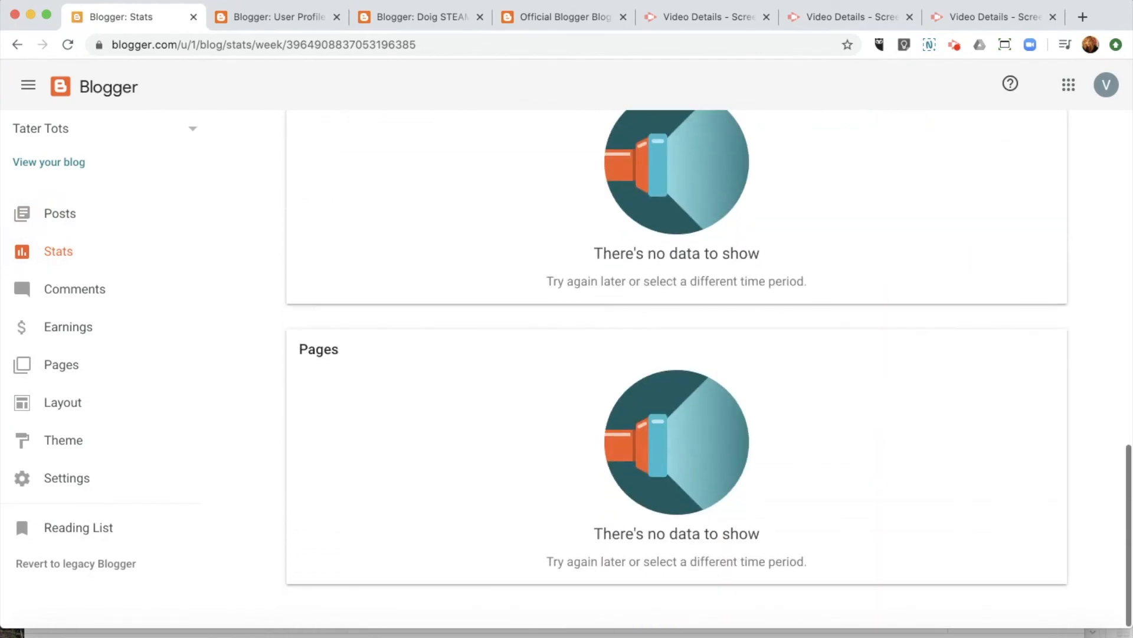
scroll(719, 347, up, 10)
scroll(677, 354, up, 6)
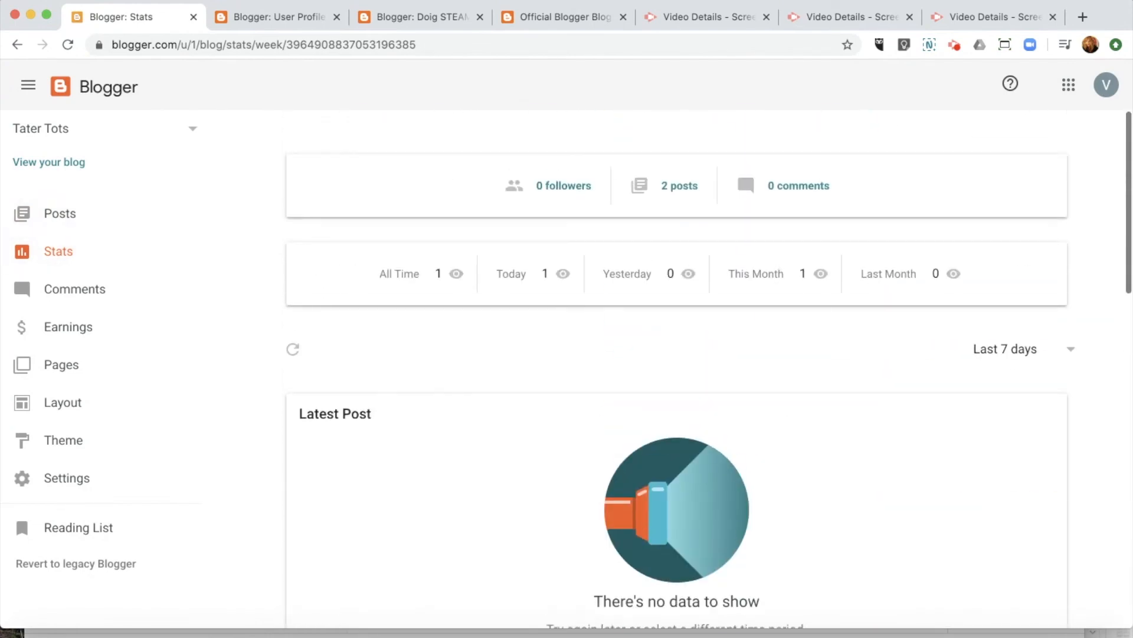
Step: Look through the blog's Comments, Earnings and Pages sections
click(103, 293)
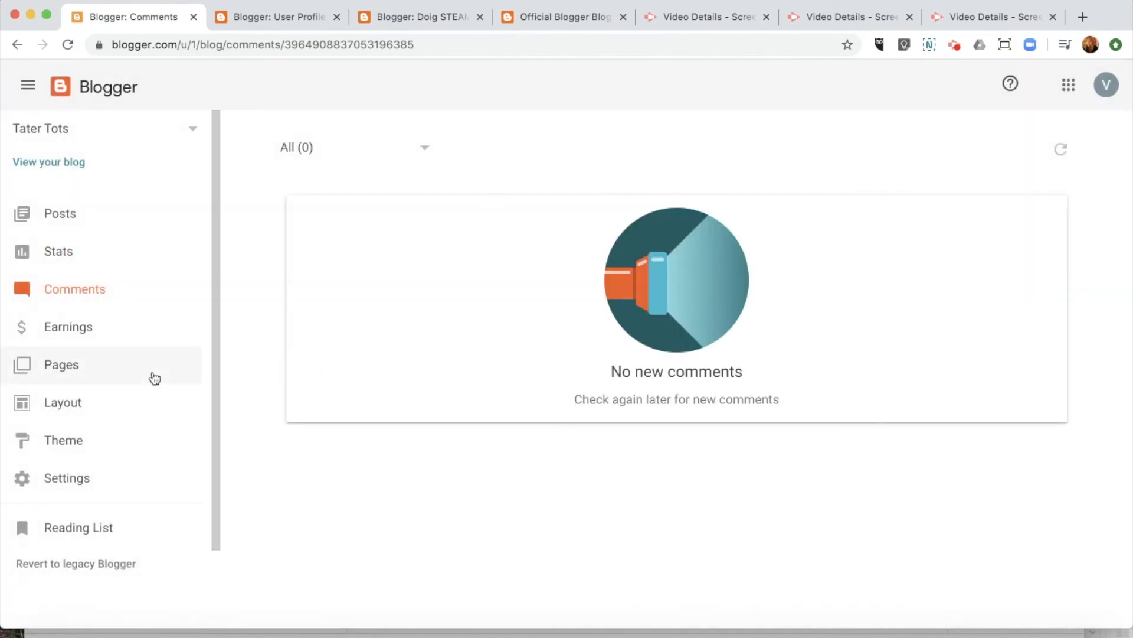
click(92, 334)
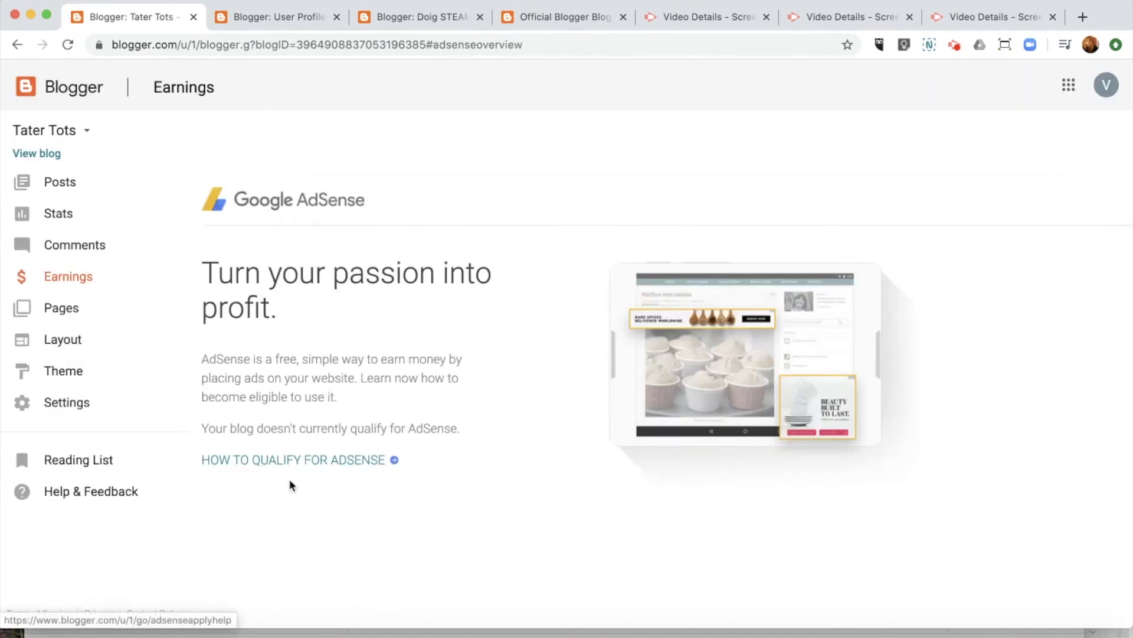
click(78, 307)
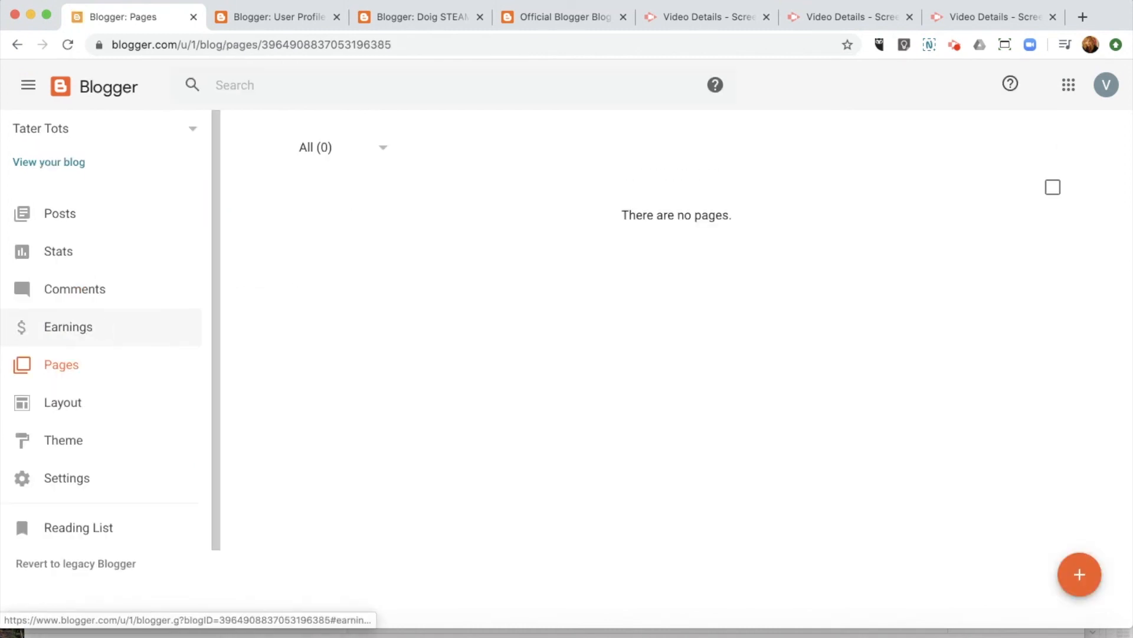
Step: Examine the gadgets in the blog's Layout, from the sidebar to the page body, and open the Theme section
click(78, 402)
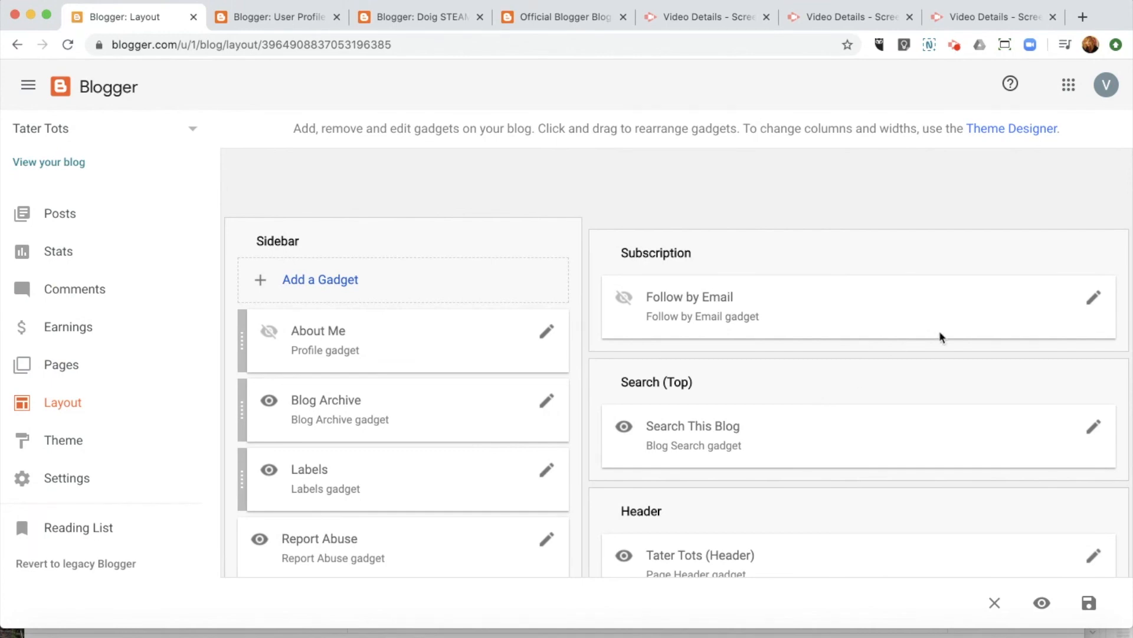
scroll(740, 516, down, 5)
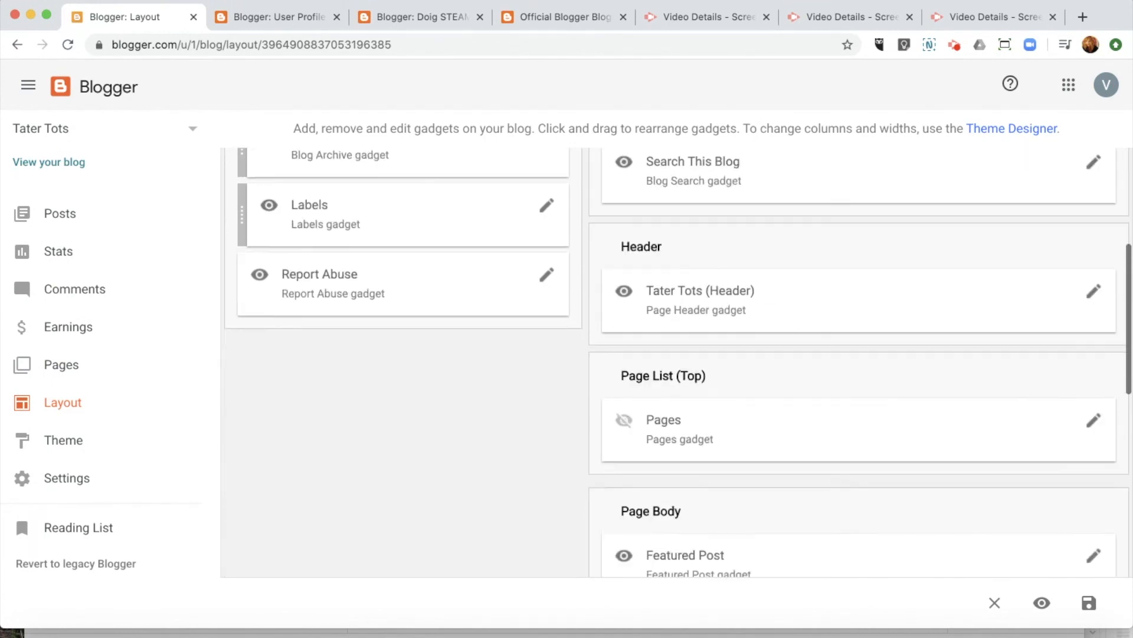
scroll(740, 516, up, 4)
click(100, 439)
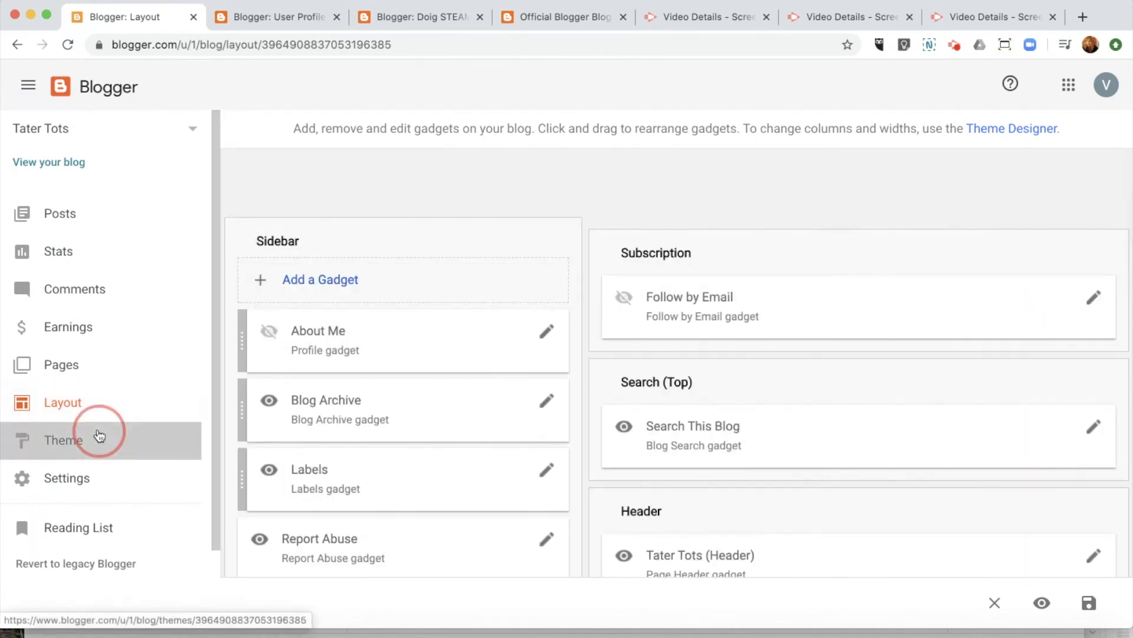